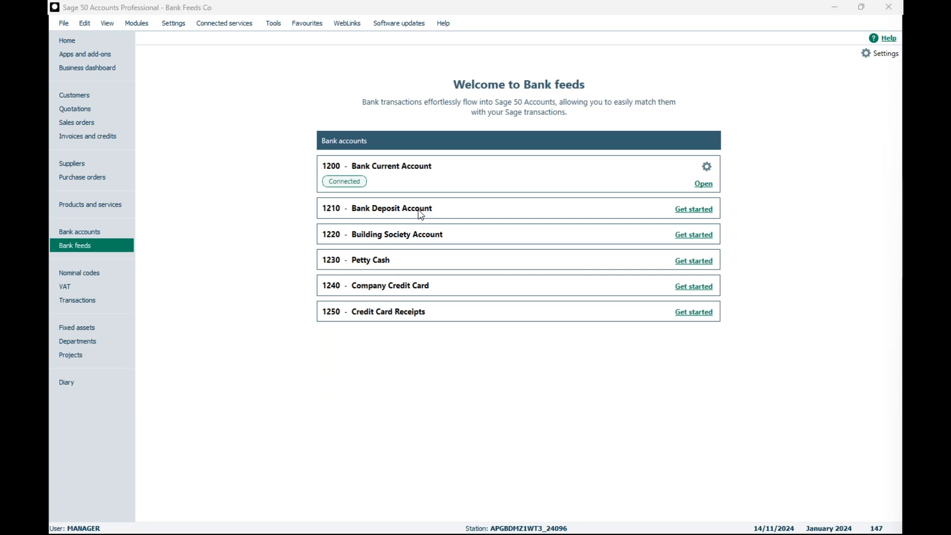
Start a manual statement import for the 1210 Bank Deposit Account and continue past the welcome page.
{"action": "left_click", "coordinate": [710, 215]}
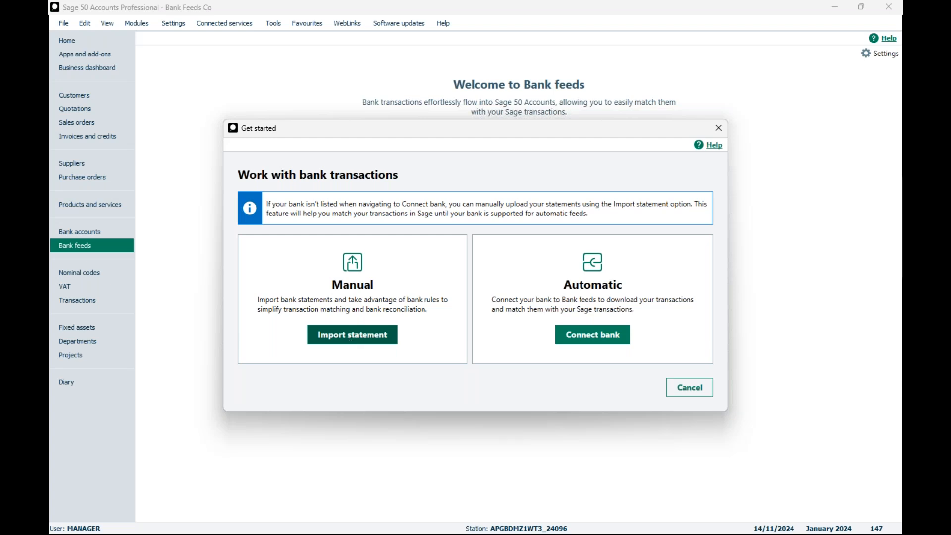
{"action": "left_click", "coordinate": [349, 341]}
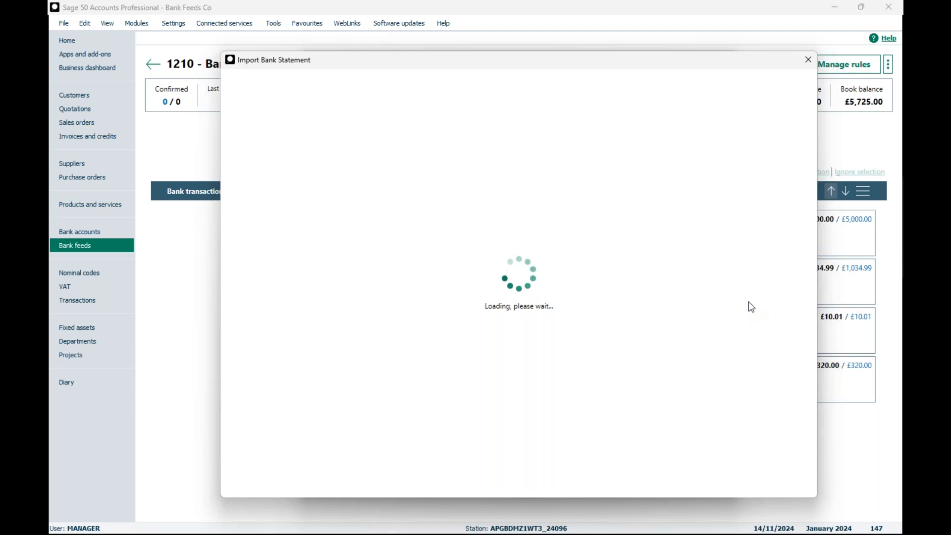
{"action": "mouse_move", "coordinate": [605, 56]}
{"action": "left_mouse_down"}
{"action": "mouse_move", "coordinate": [534, 28]}
{"action": "mouse_move", "coordinate": [607, 41]}
{"action": "left_mouse_up"}
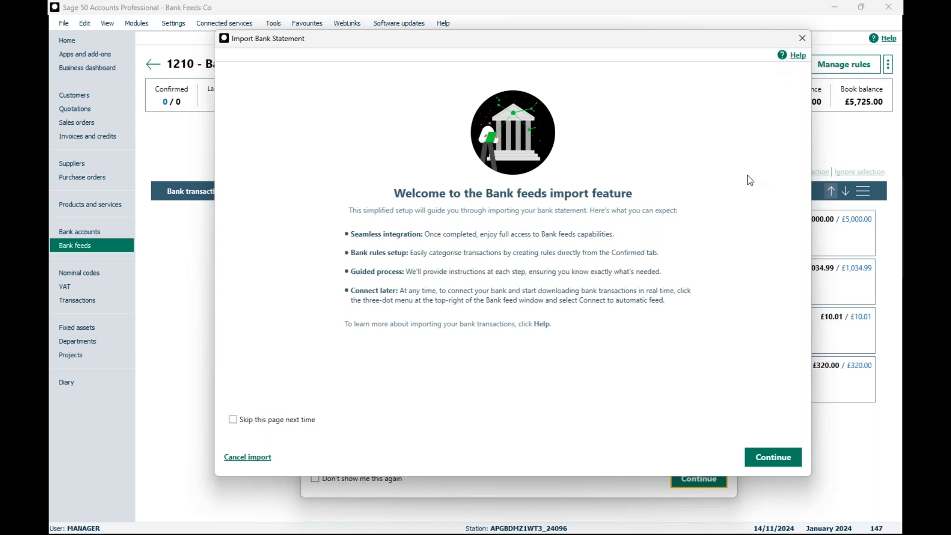
{"action": "left_click", "coordinate": [767, 464]}
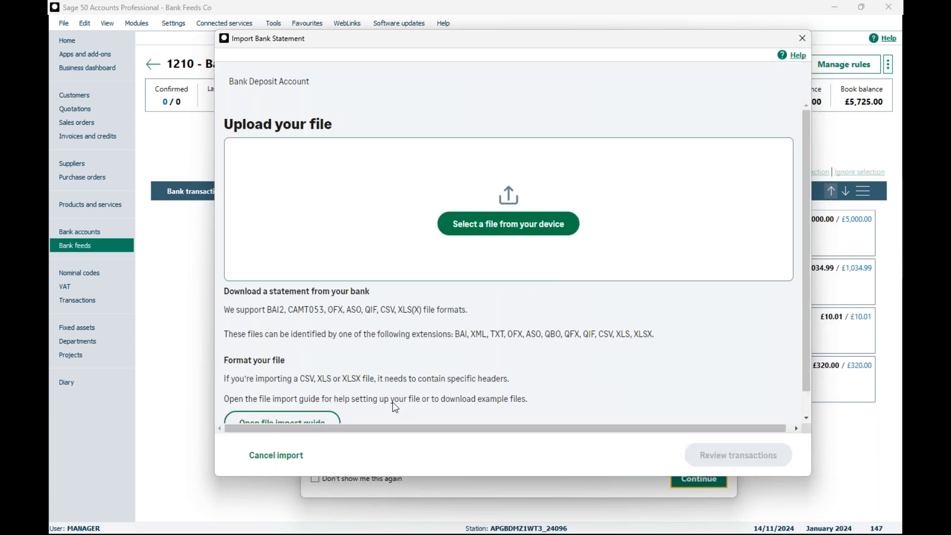
Look through the file types covered in the file import guide and close the guide.
{"action": "left_click_drag", "start_coordinate": [808, 121], "coordinate": [801, 171]}
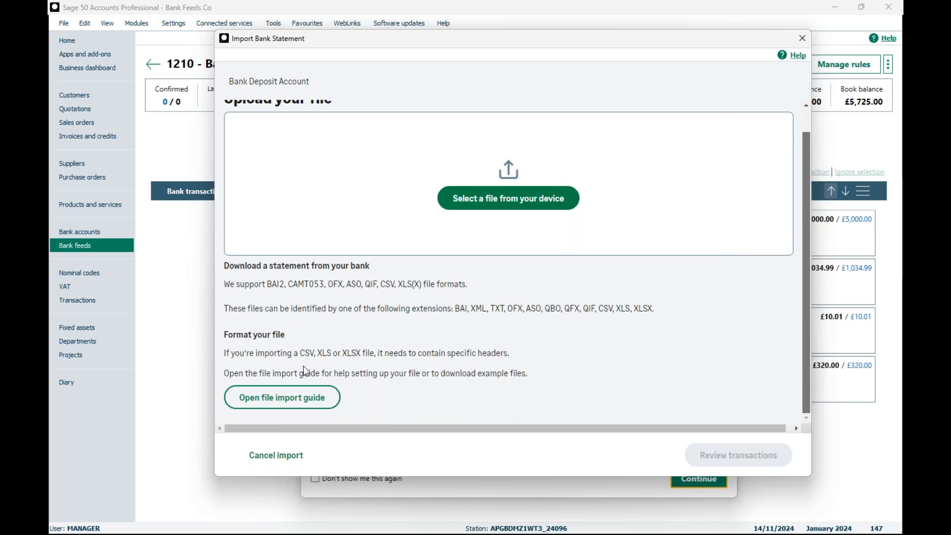
{"action": "left_click", "coordinate": [282, 397]}
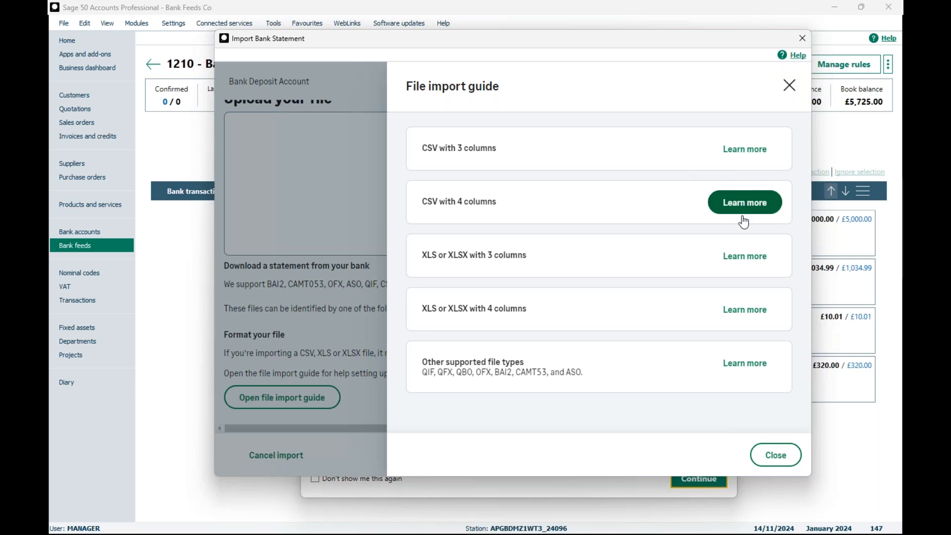
{"action": "left_click", "coordinate": [769, 456]}
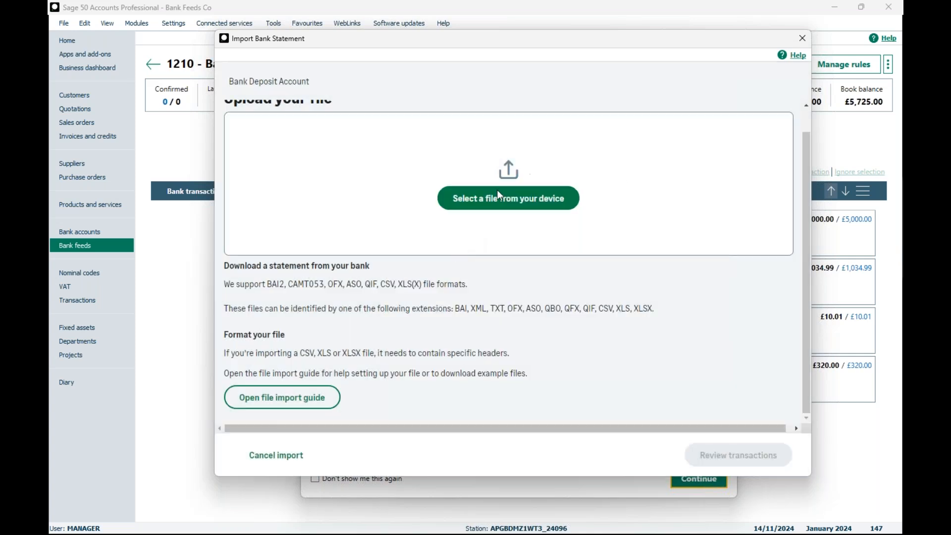
Upload the Bank transactions import CSV file from the Desktop folder Demonstration > Bank feed import.
{"action": "left_click", "coordinate": [499, 204]}
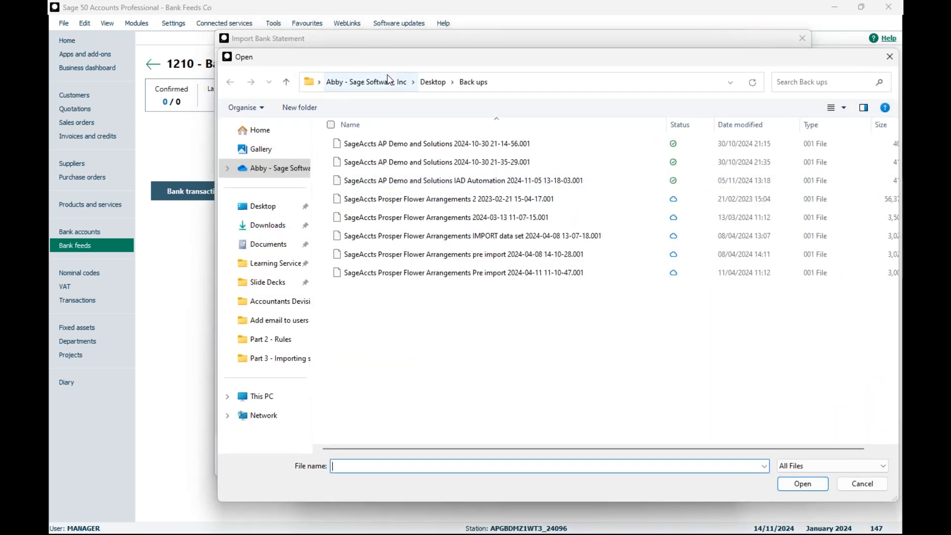
{"action": "left_click", "coordinate": [438, 81]}
{"action": "double_click", "coordinate": [371, 182]}
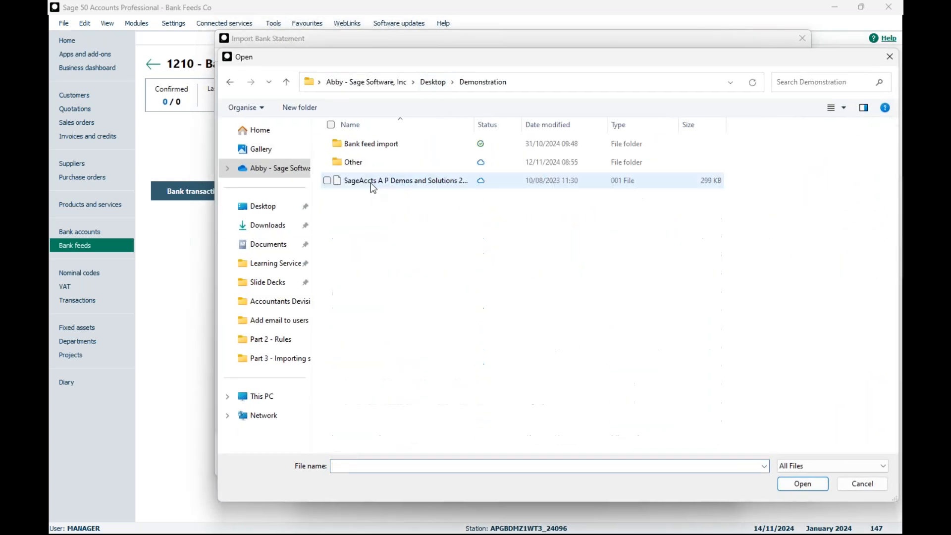
{"action": "double_click", "coordinate": [365, 145]}
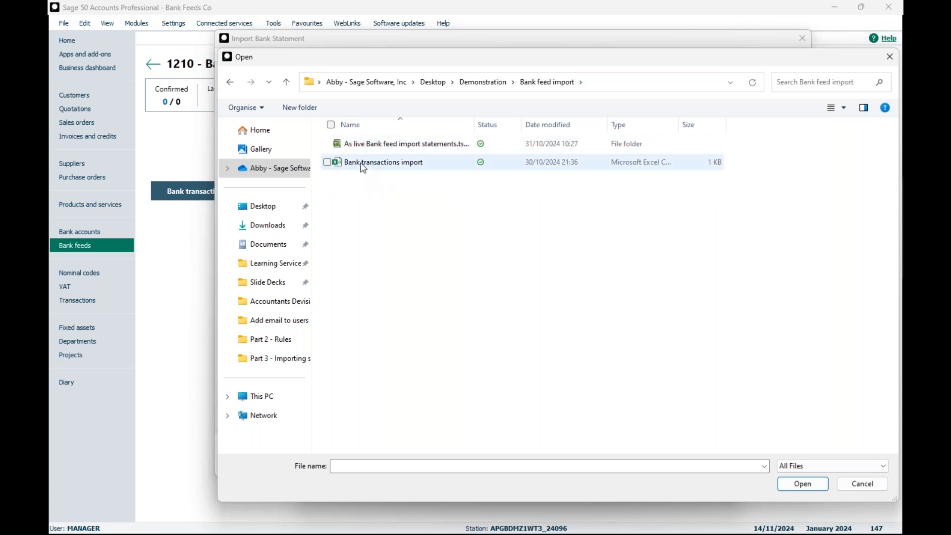
{"action": "double_click", "coordinate": [363, 164]}
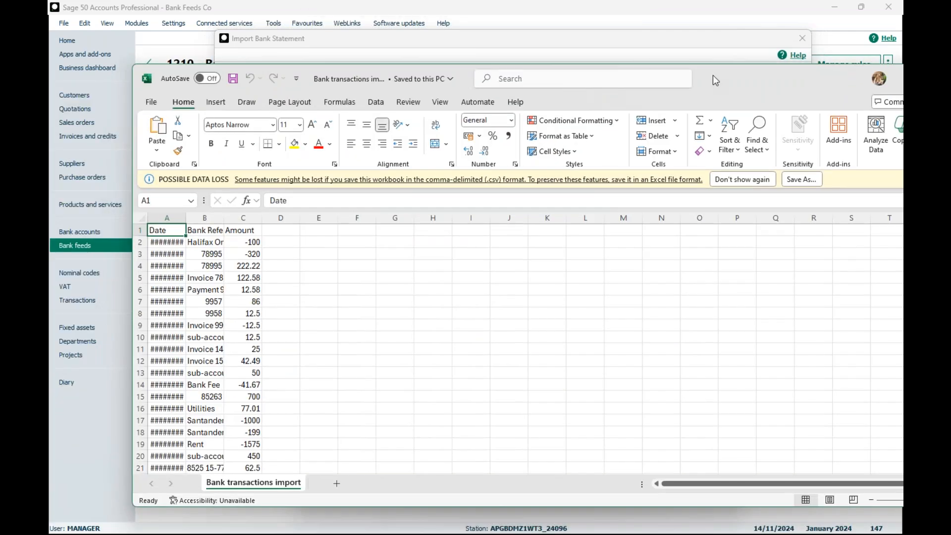
Widen the Date and Bank Reference columns of Bank transactions import in Excel to examine its layout, and close it without saving.
{"action": "double_click", "coordinate": [712, 75]}
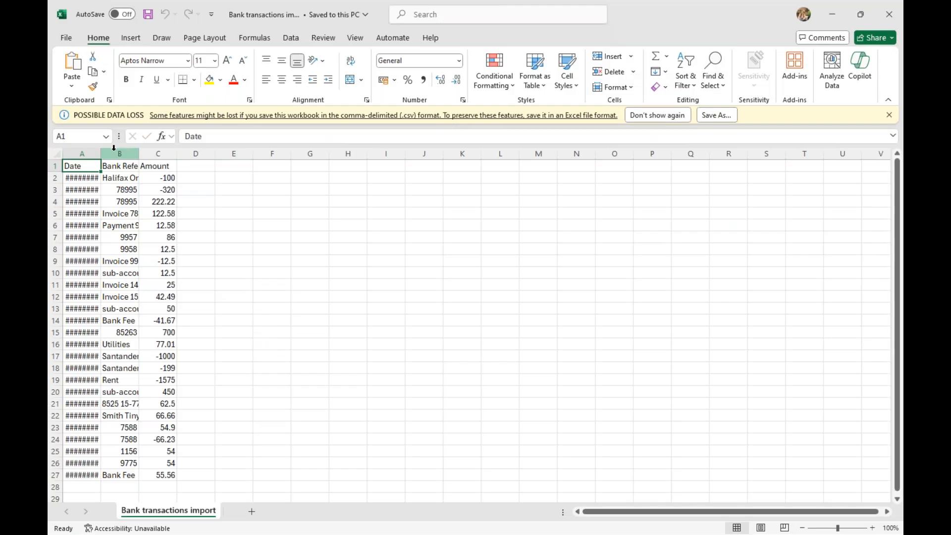
{"action": "double_click", "coordinate": [99, 155]}
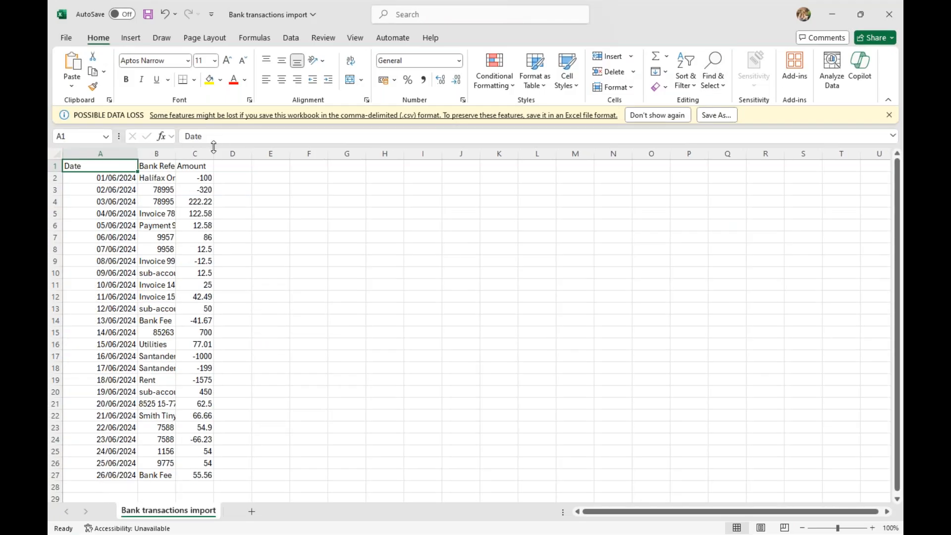
{"action": "left_click", "coordinate": [245, 173]}
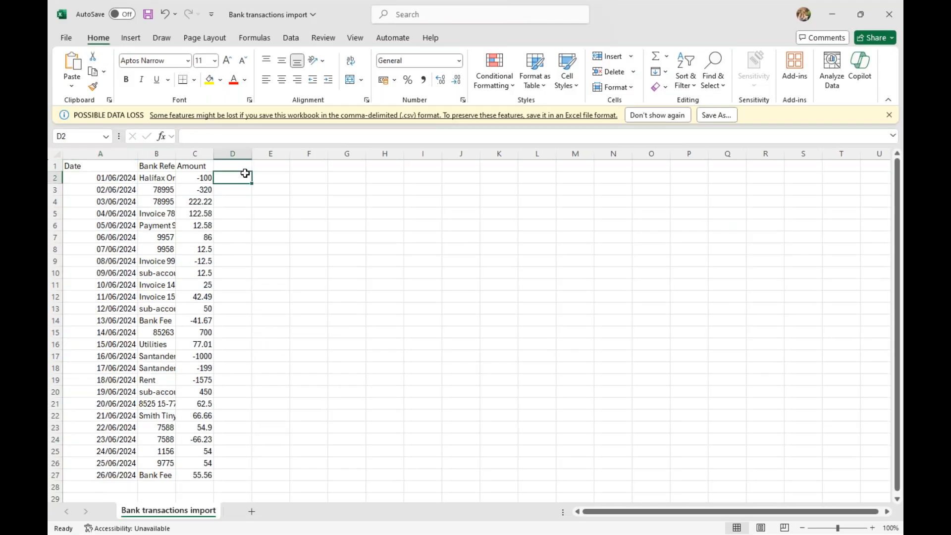
{"action": "double_click", "coordinate": [176, 154]}
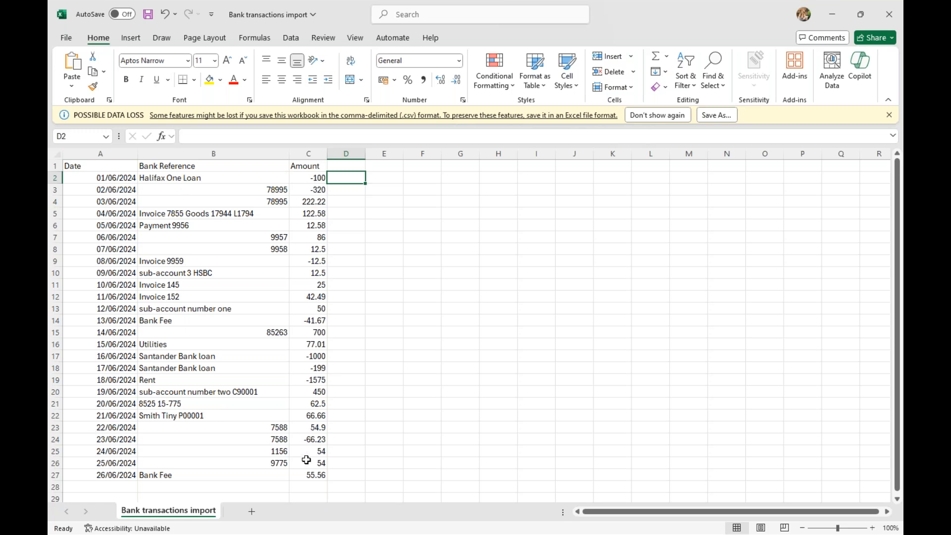
{"action": "left_click", "coordinate": [891, 17]}
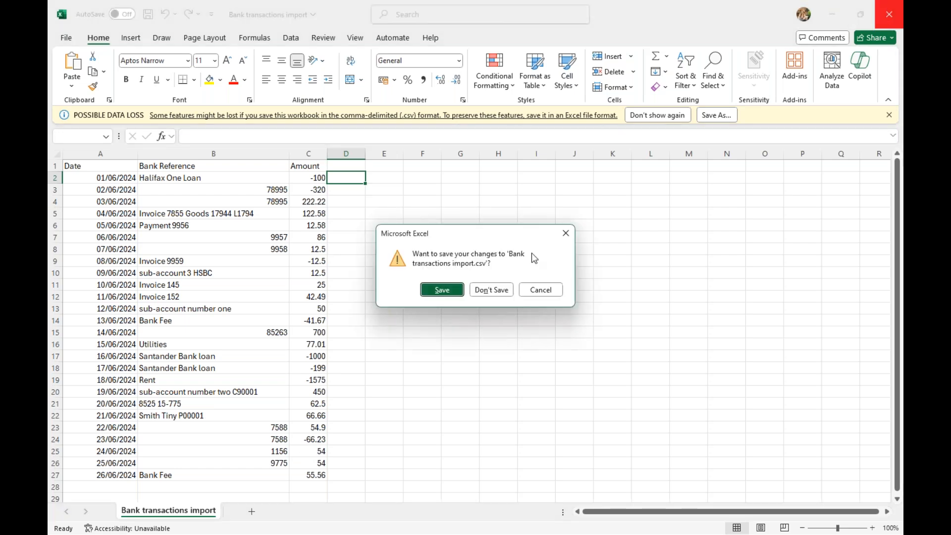
{"action": "left_click", "coordinate": [493, 290]}
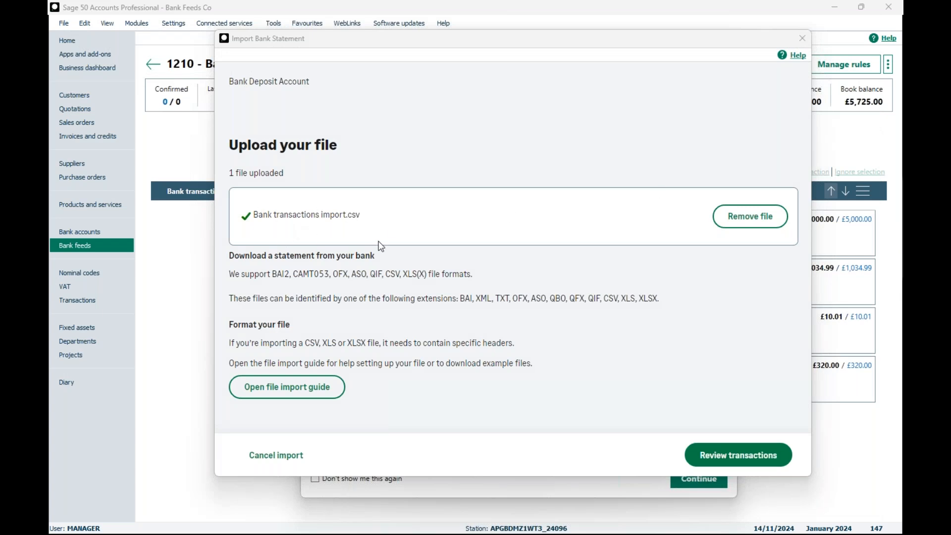
Proceed with the uploaded file and set its date order to Day month year.
{"action": "left_click", "coordinate": [748, 456]}
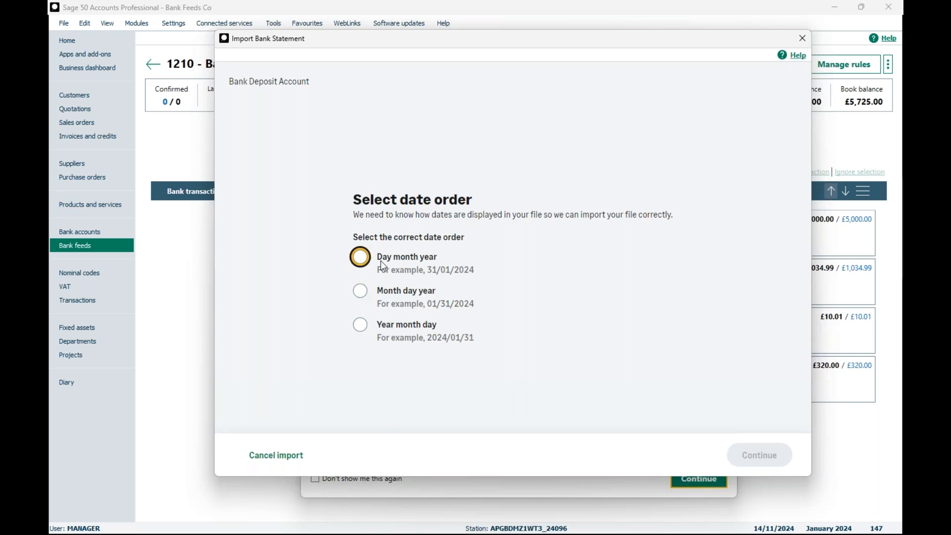
{"action": "left_click", "coordinate": [367, 258]}
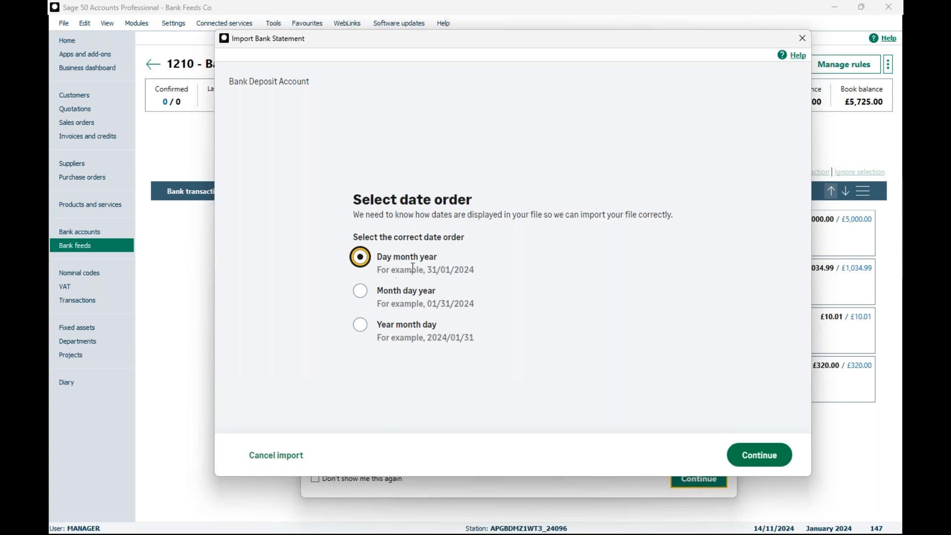
{"action": "left_click", "coordinate": [760, 456]}
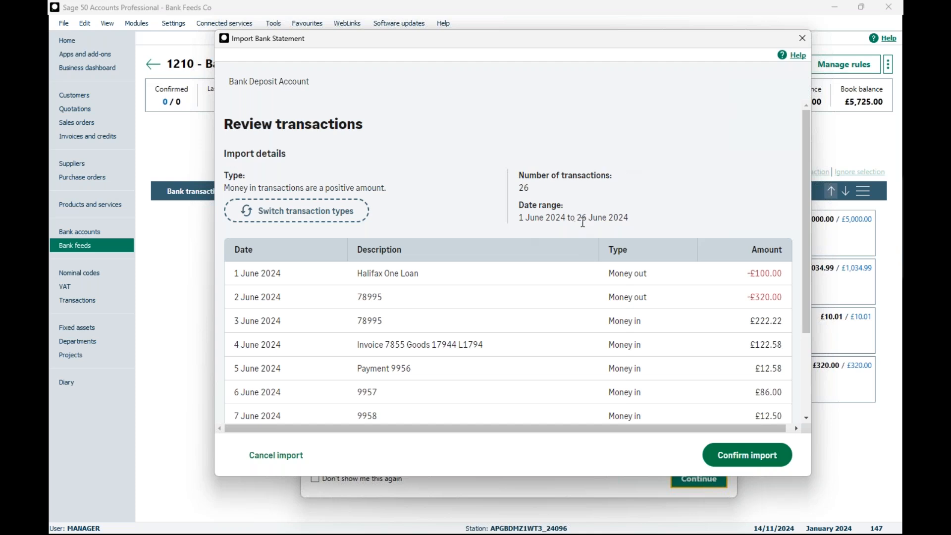
Review the import list with 100 items per page and check the Switch transaction types option without applying it.
{"action": "left_click_drag", "start_coordinate": [808, 130], "coordinate": [788, 228]}
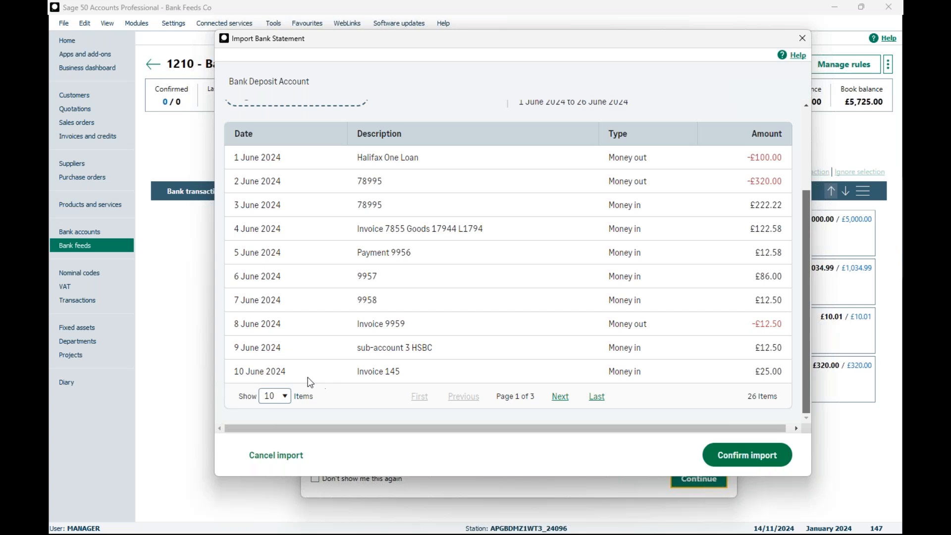
{"action": "left_click", "coordinate": [285, 396]}
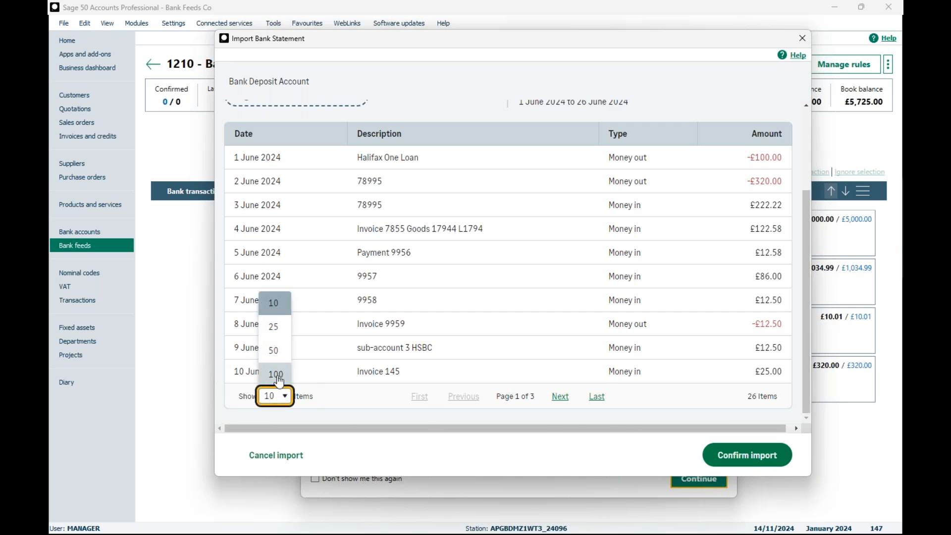
{"action": "left_click", "coordinate": [274, 374]}
{"action": "left_click_drag", "start_coordinate": [808, 201], "coordinate": [804, 144]}
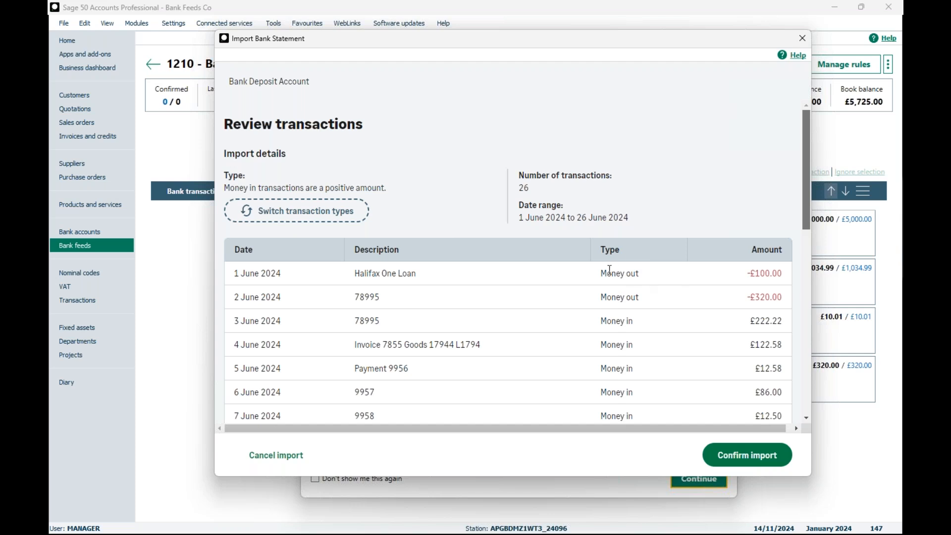
{"action": "left_click", "coordinate": [279, 214]}
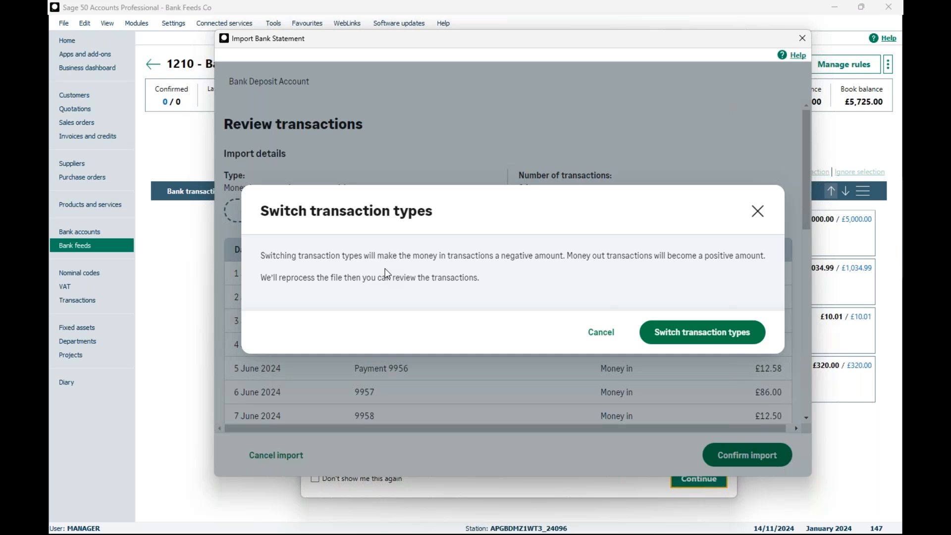
{"action": "left_click", "coordinate": [599, 337]}
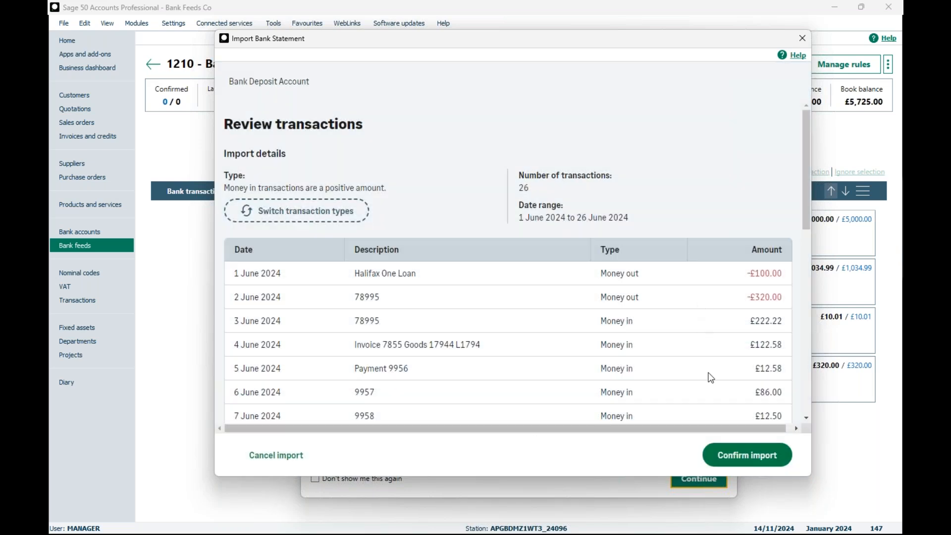
Confirm the import of the reviewed transactions and dismiss the matching guide and download message.
{"action": "left_click", "coordinate": [746, 455]}
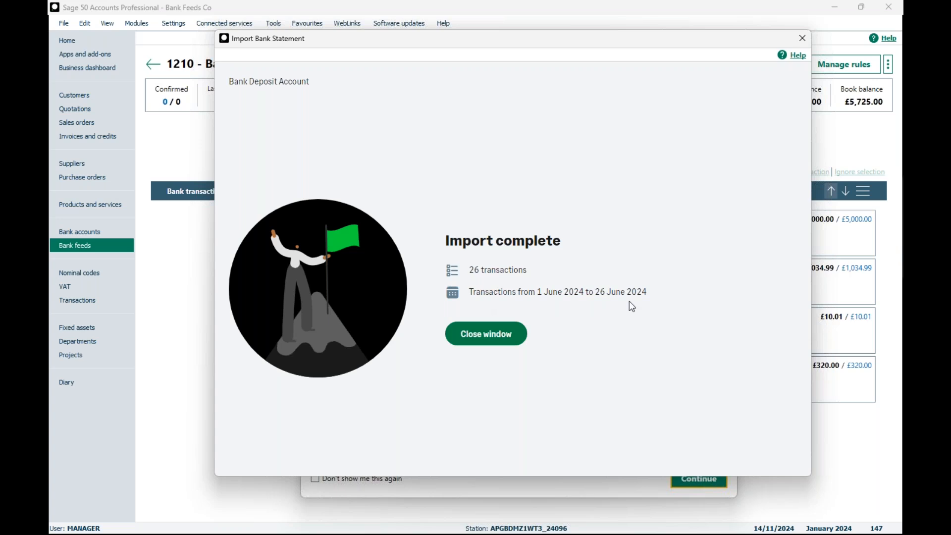
{"action": "left_click", "coordinate": [480, 334]}
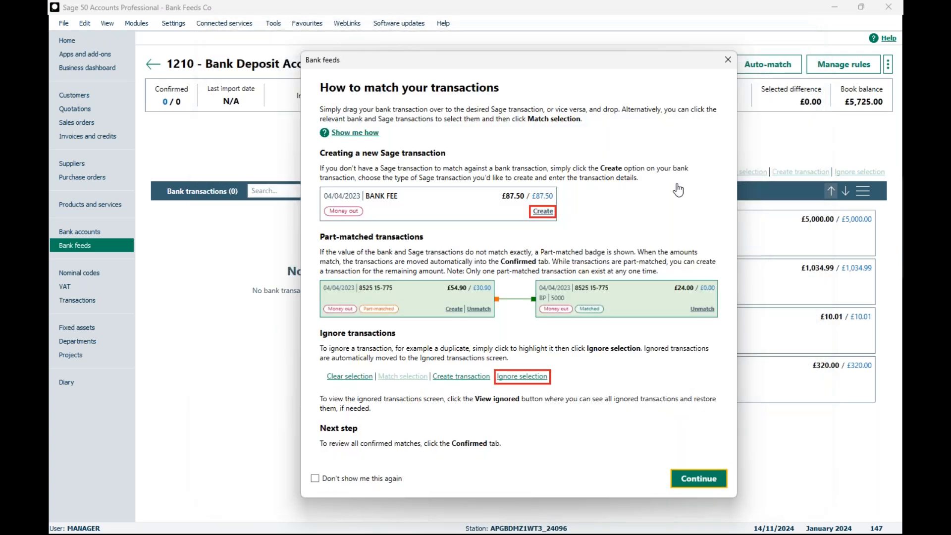
{"action": "left_click", "coordinate": [698, 479]}
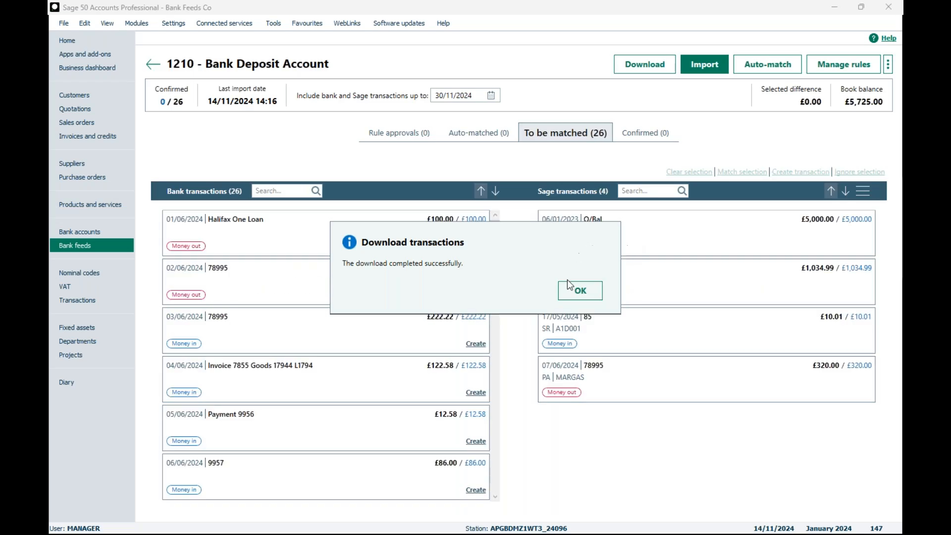
{"action": "left_click", "coordinate": [580, 291]}
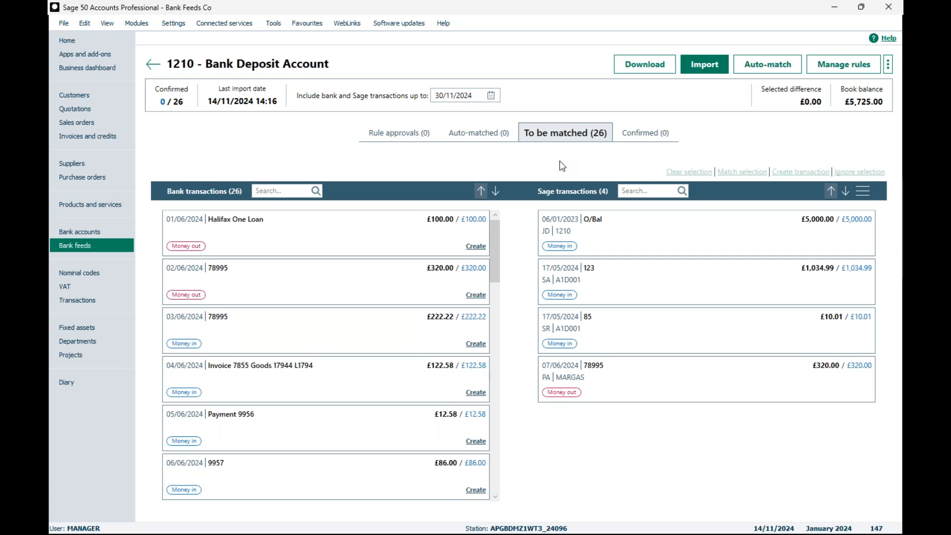
Try to import Bank transactions import.csv again, check the transaction review for duplicates, and abandon the import.
{"action": "left_click", "coordinate": [709, 67]}
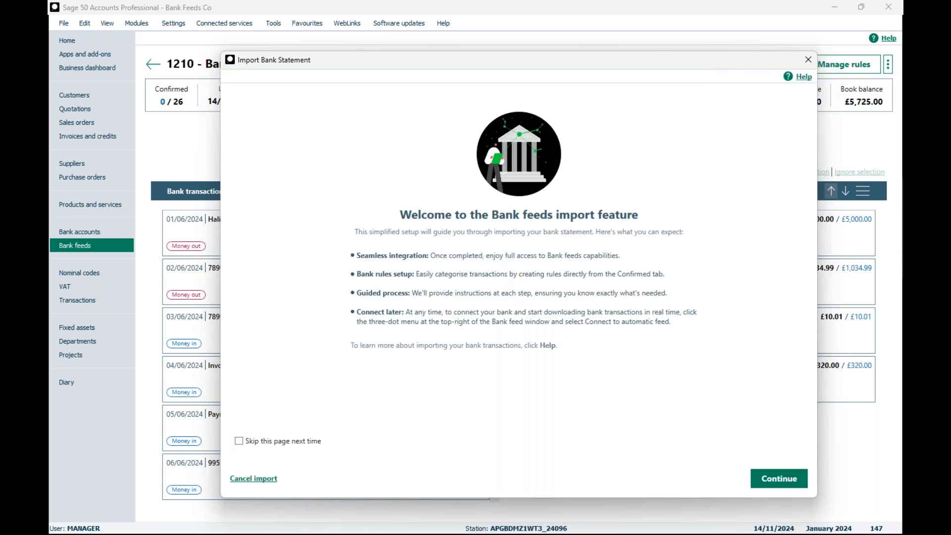
{"action": "left_click", "coordinate": [780, 479]}
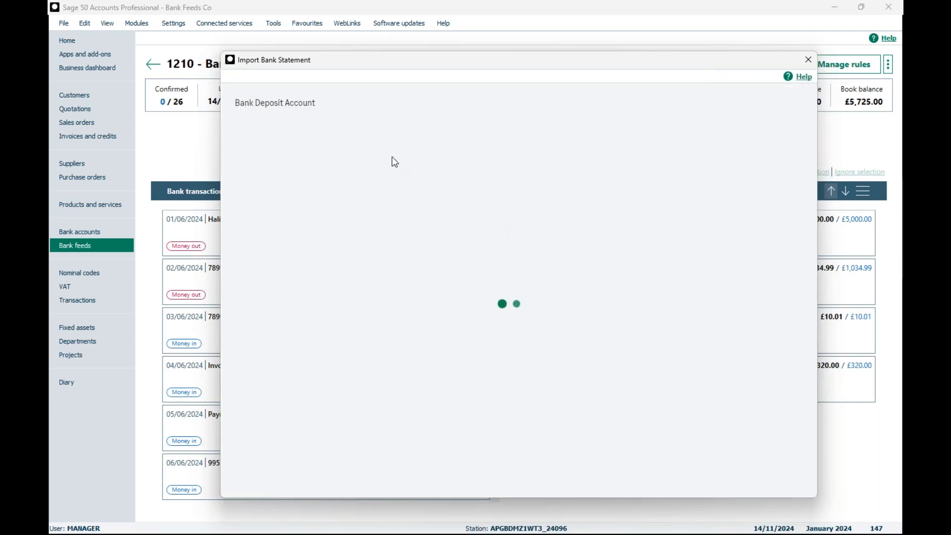
{"action": "left_click", "coordinate": [473, 245]}
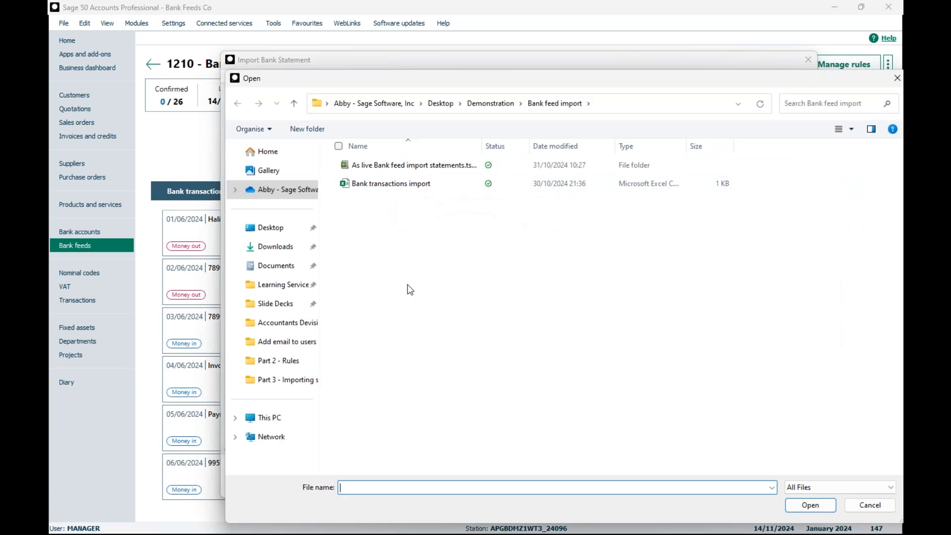
{"action": "double_click", "coordinate": [396, 184]}
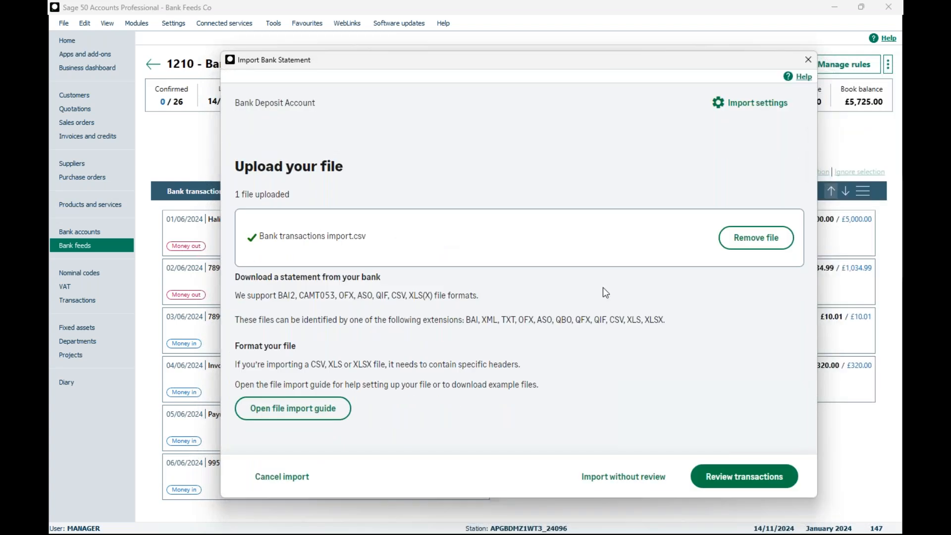
{"action": "left_click", "coordinate": [744, 479]}
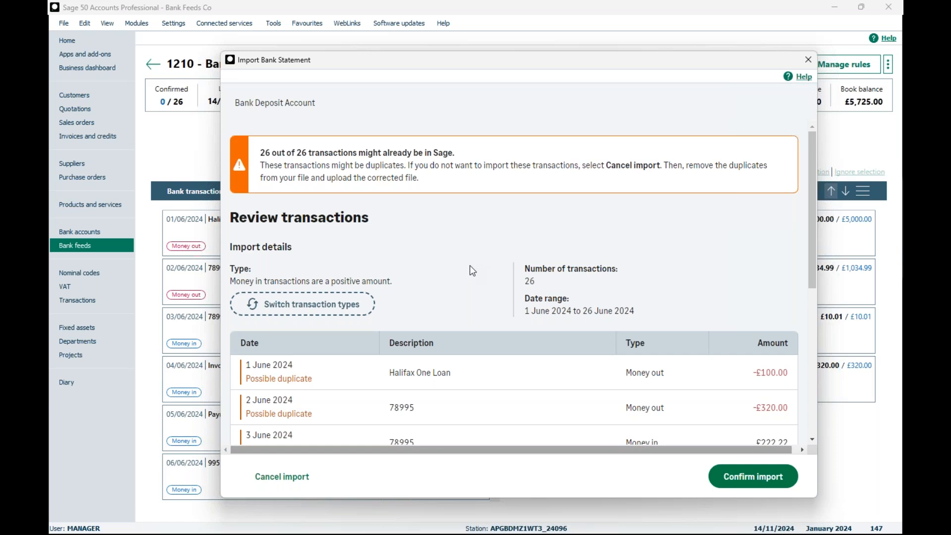
{"action": "left_click", "coordinate": [806, 62]}
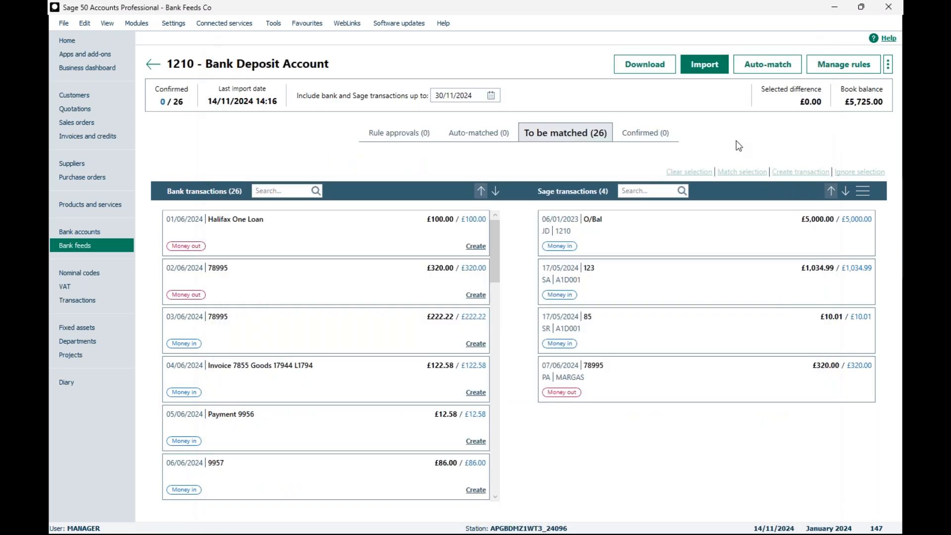
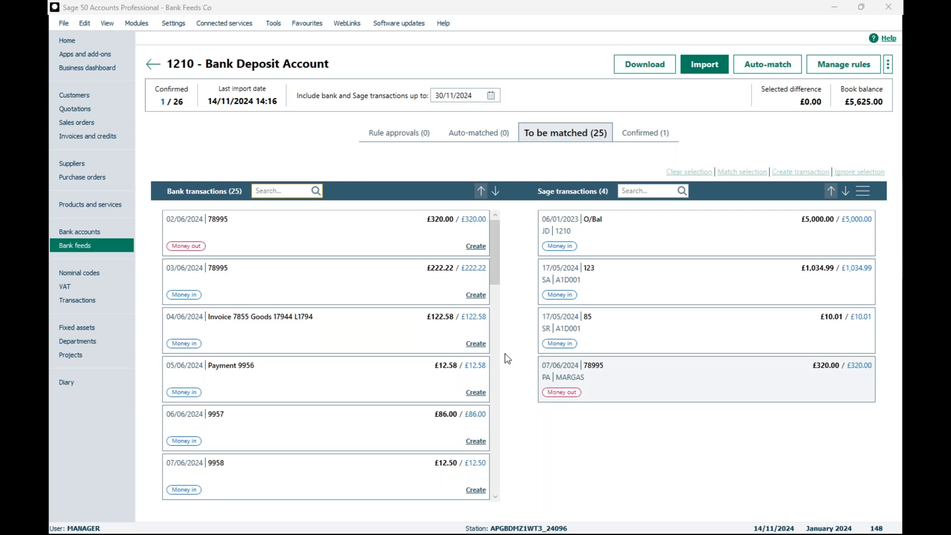
Filter the bank transactions by 320, match the £320.00 bank item to the £320.00 MARGAS Sage transaction, and clear the filter.
{"action": "left_click", "coordinate": [303, 193]}
{"action": "type", "text": "320"}
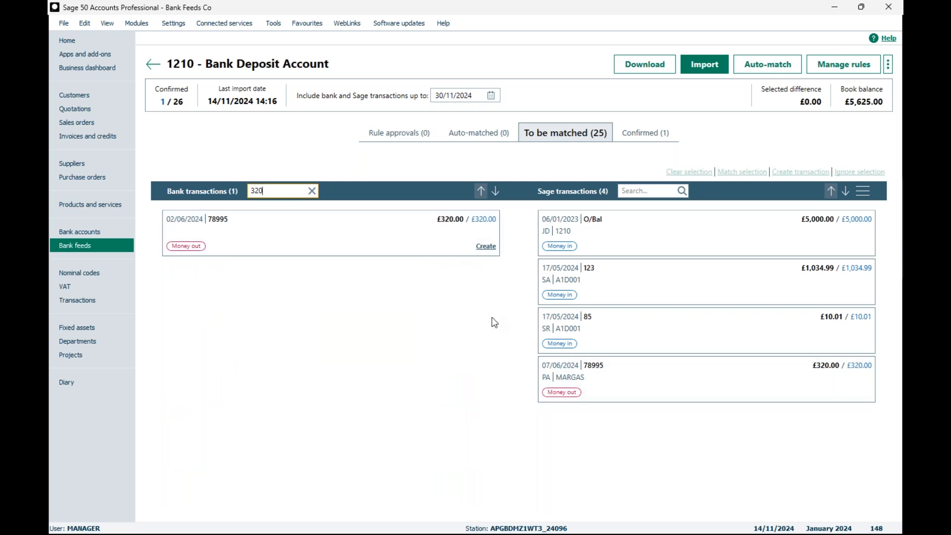
{"action": "left_click_drag", "start_coordinate": [567, 378], "coordinate": [523, 362]}
{"action": "left_click", "coordinate": [448, 229]}
{"action": "left_click", "coordinate": [610, 387]}
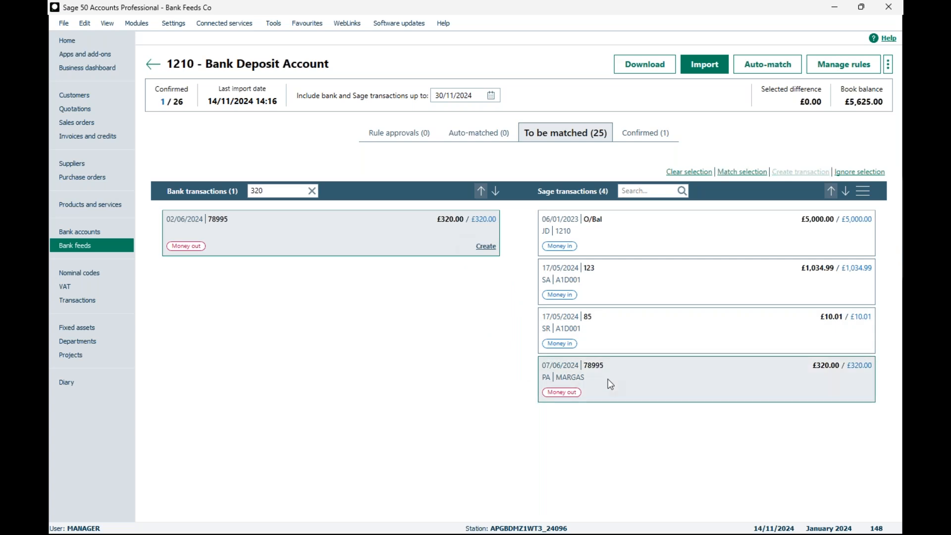
{"action": "left_click", "coordinate": [747, 176]}
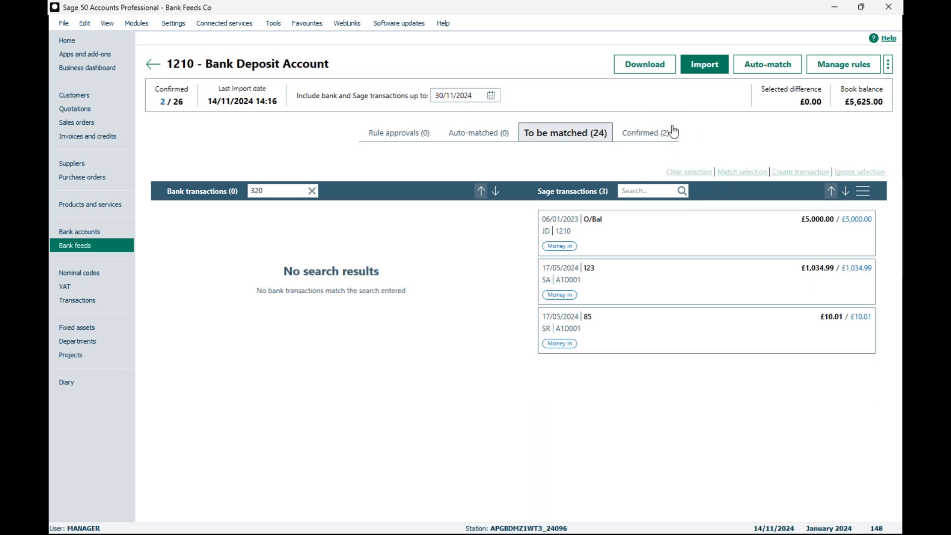
{"action": "left_click", "coordinate": [312, 190]}
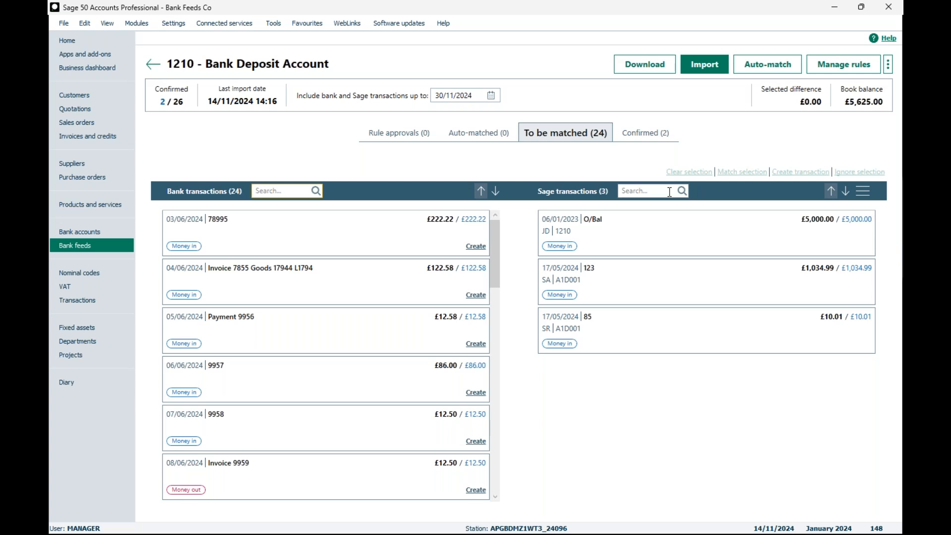
Match the £10.01 Sage transaction 85 to the £54.00 bank transaction 9775 dated 25/06/2024 as a part match.
{"action": "scroll", "coordinate": [360, 288], "scroll_direction": "down", "scroll_amount": 3}
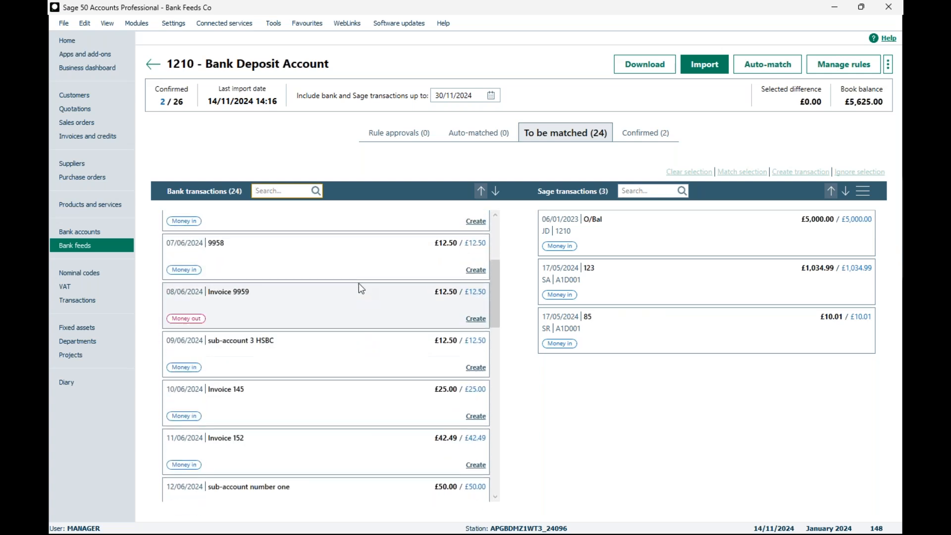
{"action": "scroll", "coordinate": [359, 284], "scroll_direction": "down", "scroll_amount": 4}
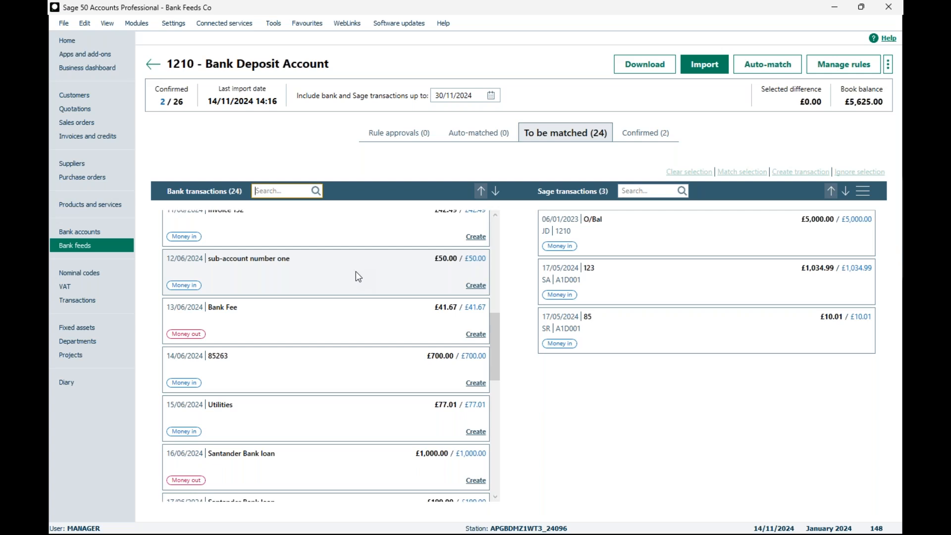
{"action": "scroll", "coordinate": [356, 272], "scroll_direction": "down", "scroll_amount": 1}
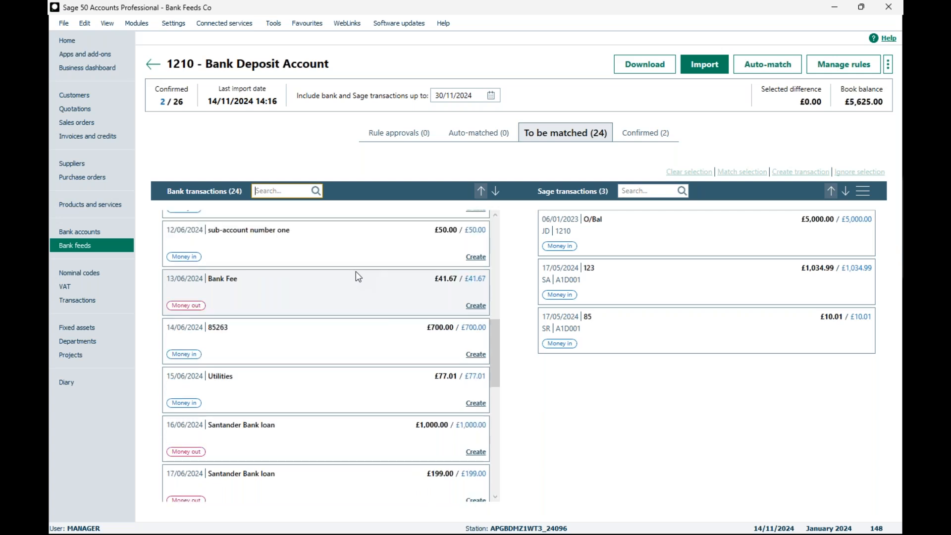
{"action": "scroll", "coordinate": [356, 272], "scroll_direction": "down", "scroll_amount": 2}
{"action": "scroll", "coordinate": [415, 371], "scroll_direction": "down", "scroll_amount": 1}
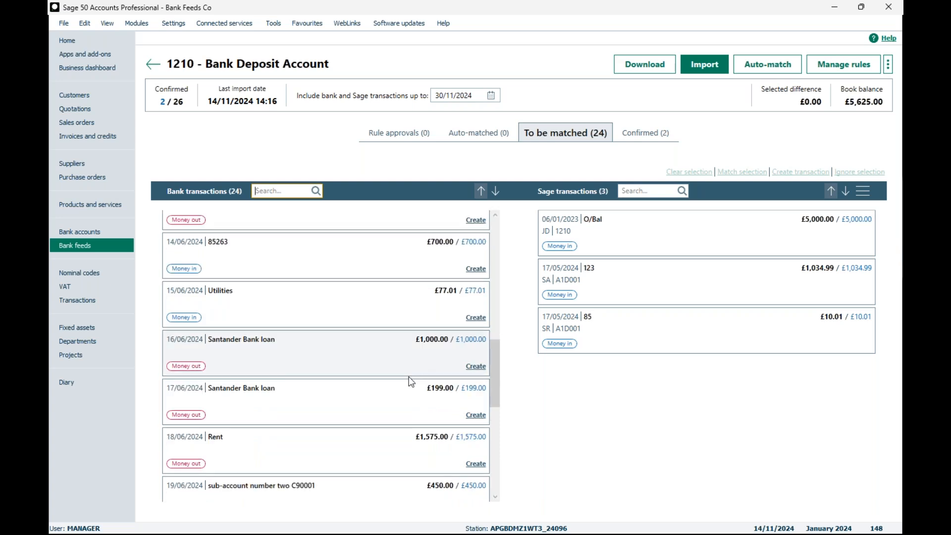
{"action": "scroll", "coordinate": [361, 339], "scroll_direction": "down", "scroll_amount": 7}
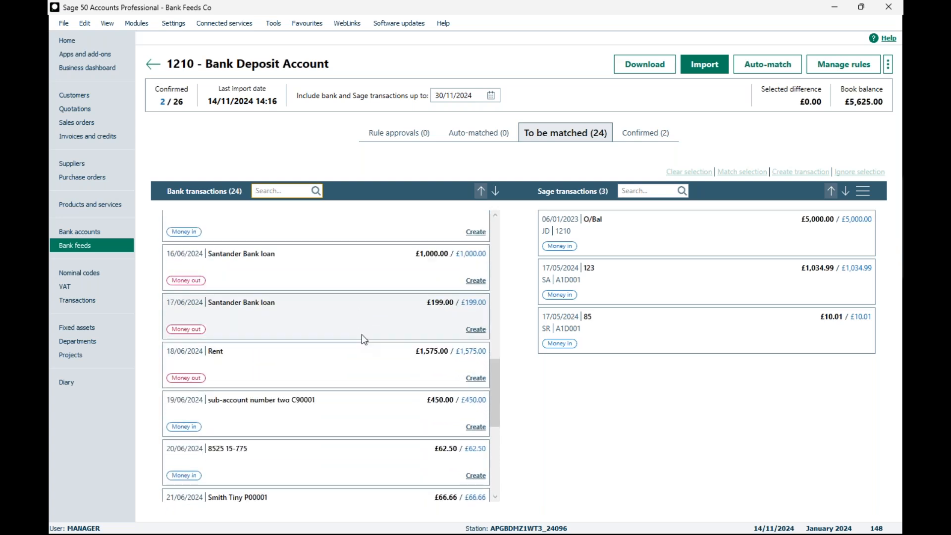
{"action": "scroll", "coordinate": [366, 335], "scroll_direction": "down", "scroll_amount": 5}
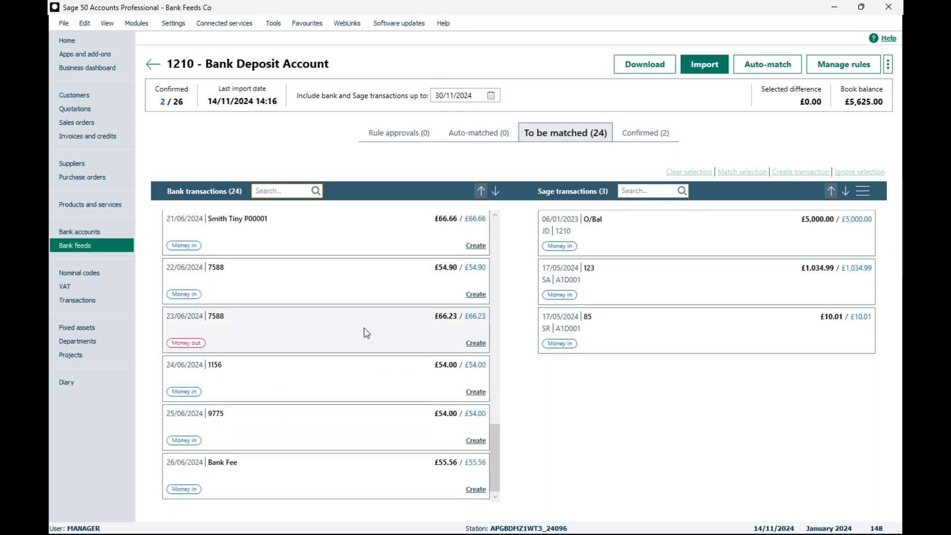
{"action": "scroll", "coordinate": [367, 333], "scroll_direction": "up", "scroll_amount": 2}
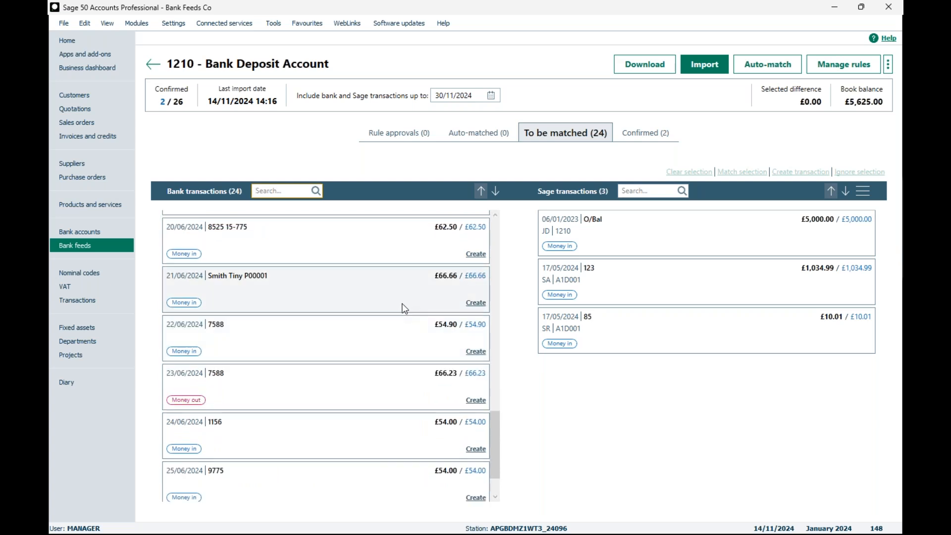
{"action": "scroll", "coordinate": [402, 310], "scroll_direction": "down", "scroll_amount": 2}
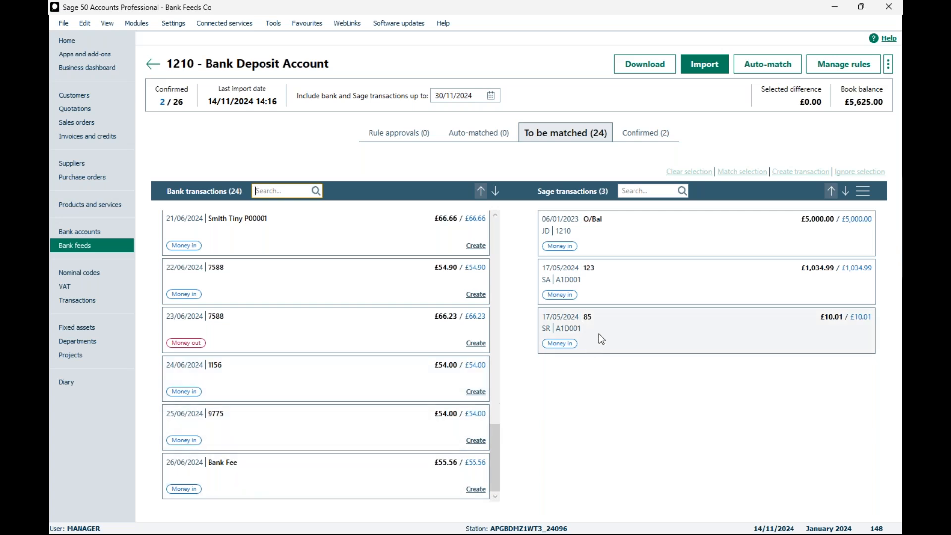
{"action": "left_click_drag", "start_coordinate": [591, 333], "coordinate": [453, 436]}
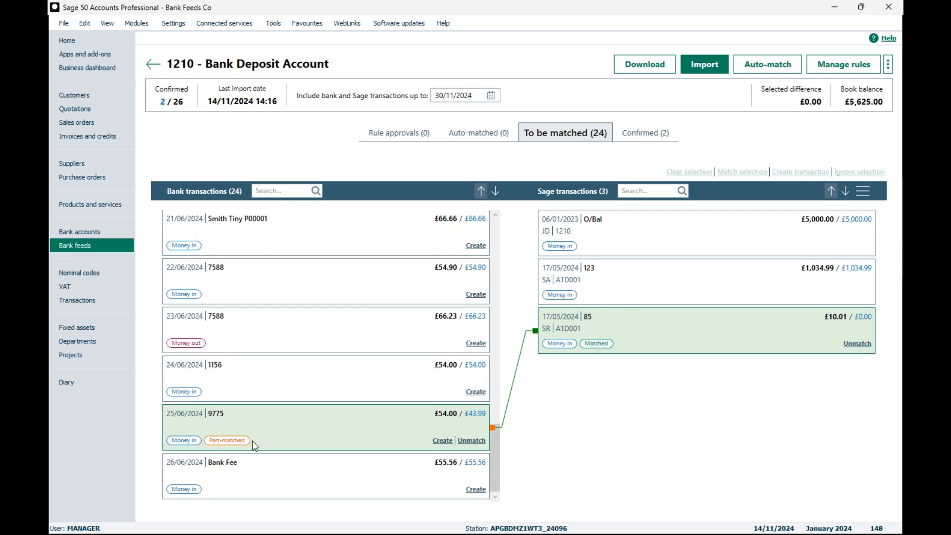
Create and save a customer receipt from Bobs Barbers for the remaining £43.99 of the part-matched bank transaction 9775.
{"action": "left_click", "coordinate": [442, 441]}
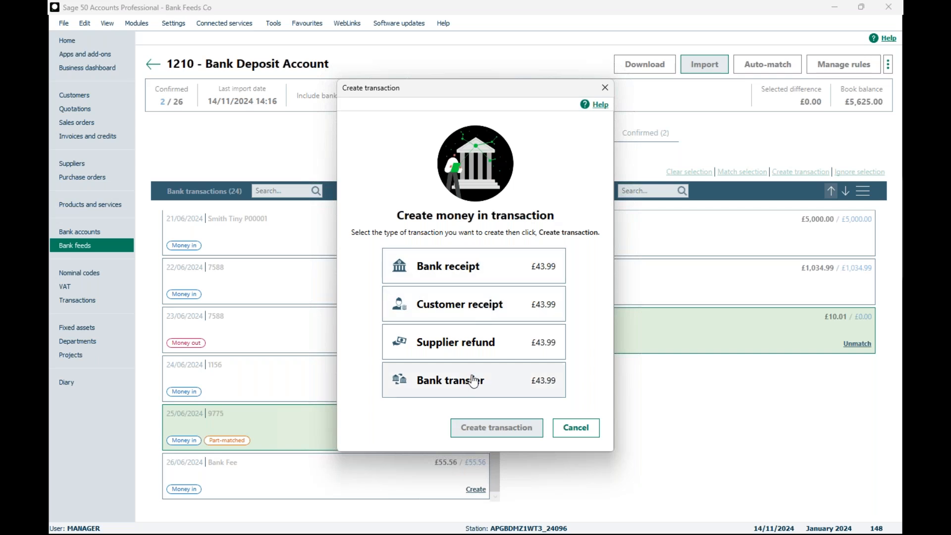
{"action": "left_click", "coordinate": [478, 307]}
{"action": "left_click", "coordinate": [494, 426]}
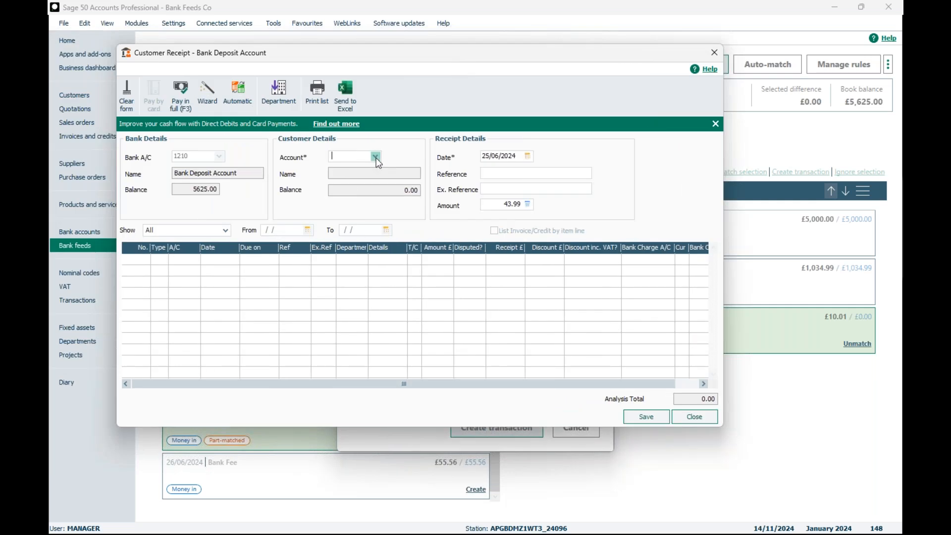
{"action": "left_click", "coordinate": [375, 156]}
{"action": "left_click", "coordinate": [413, 268]}
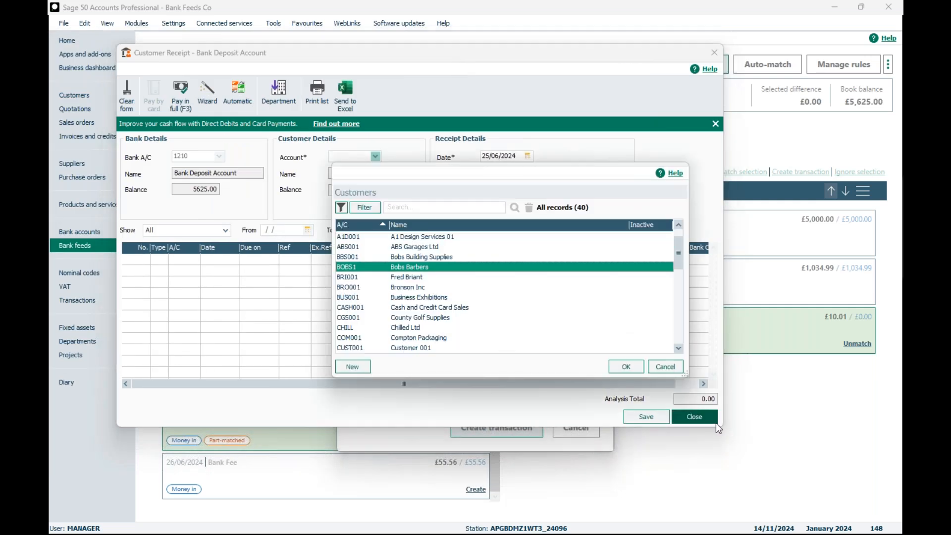
{"action": "left_click", "coordinate": [626, 366]}
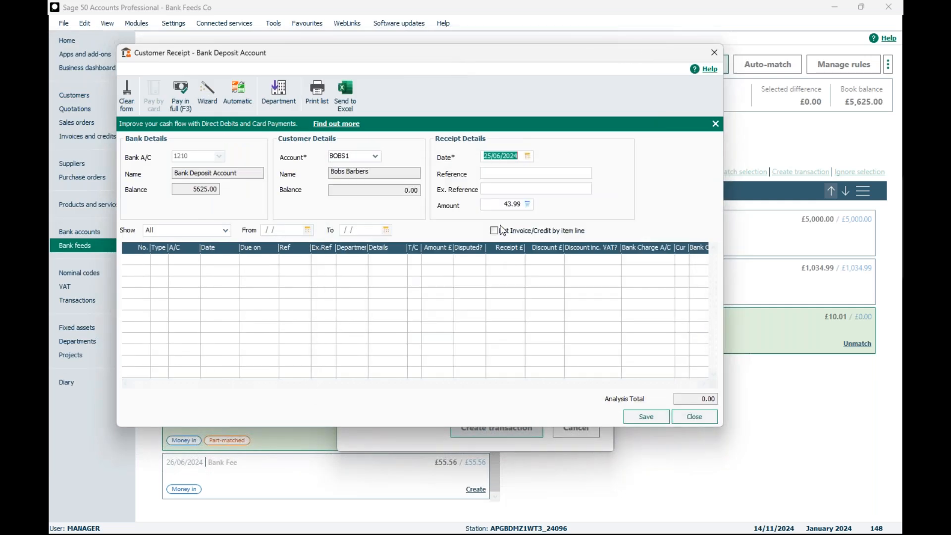
{"action": "left_click", "coordinate": [649, 416]}
{"action": "left_click", "coordinate": [448, 272]}
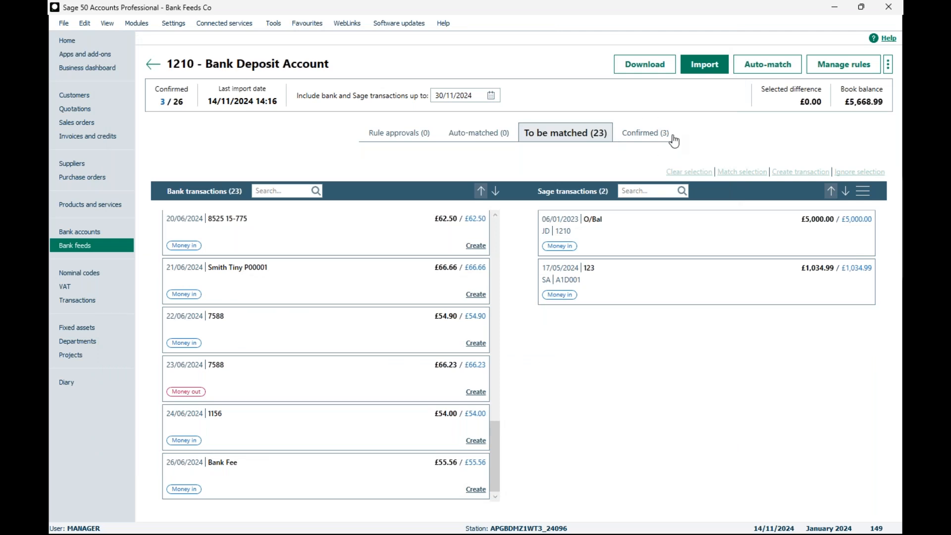
Select the bank transactions dated 03/06/2024 to 05/06/2024 and compare the create options for the first alone and all three combined, cancelling both.
{"action": "scroll", "coordinate": [371, 317], "scroll_direction": "up", "scroll_amount": 2}
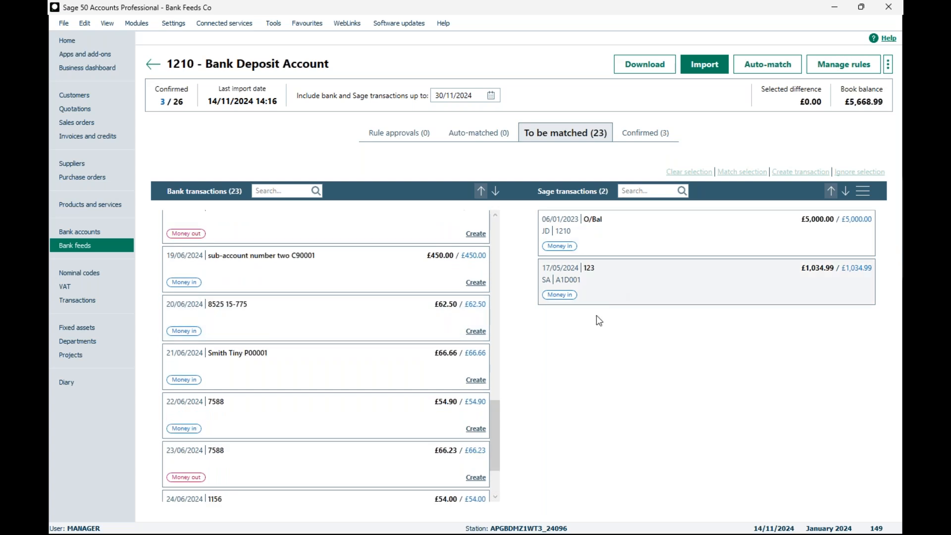
{"action": "scroll", "coordinate": [347, 332], "scroll_direction": "up", "scroll_amount": 8}
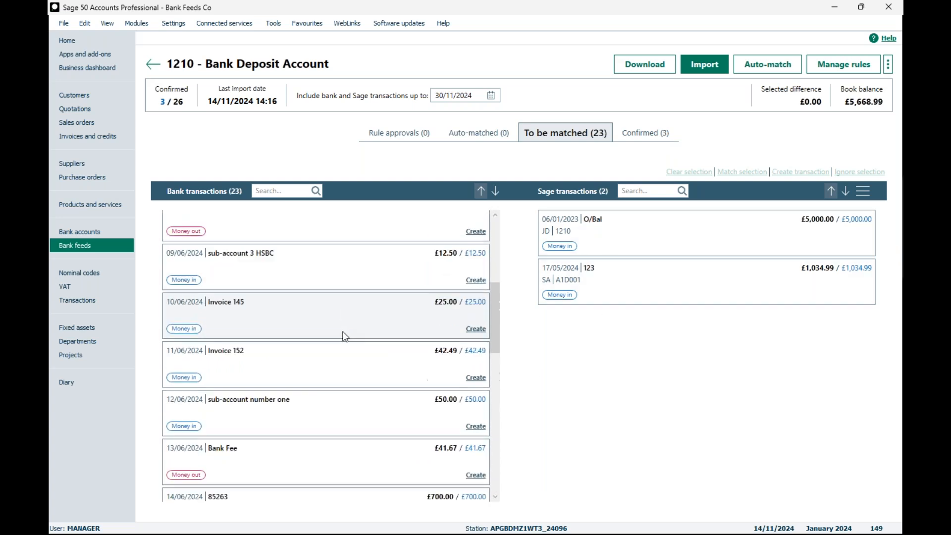
{"action": "scroll", "coordinate": [342, 332], "scroll_direction": "up", "scroll_amount": 6}
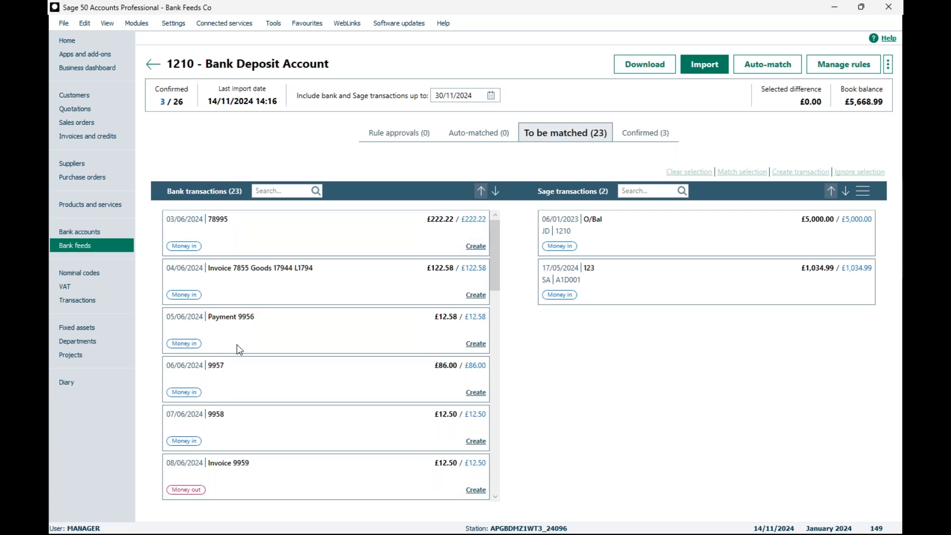
{"action": "left_click", "coordinate": [322, 218]}
{"action": "left_click", "coordinate": [302, 277]}
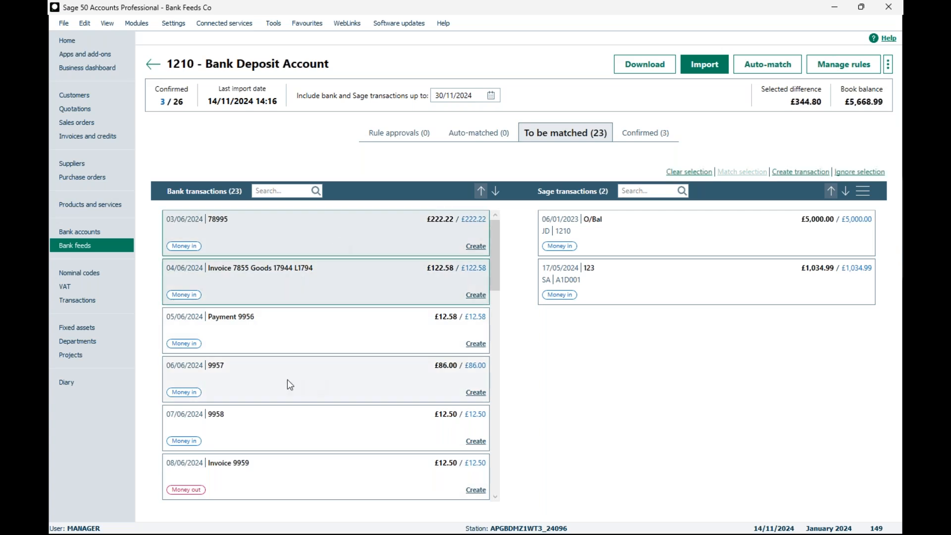
{"action": "left_click", "coordinate": [259, 332]}
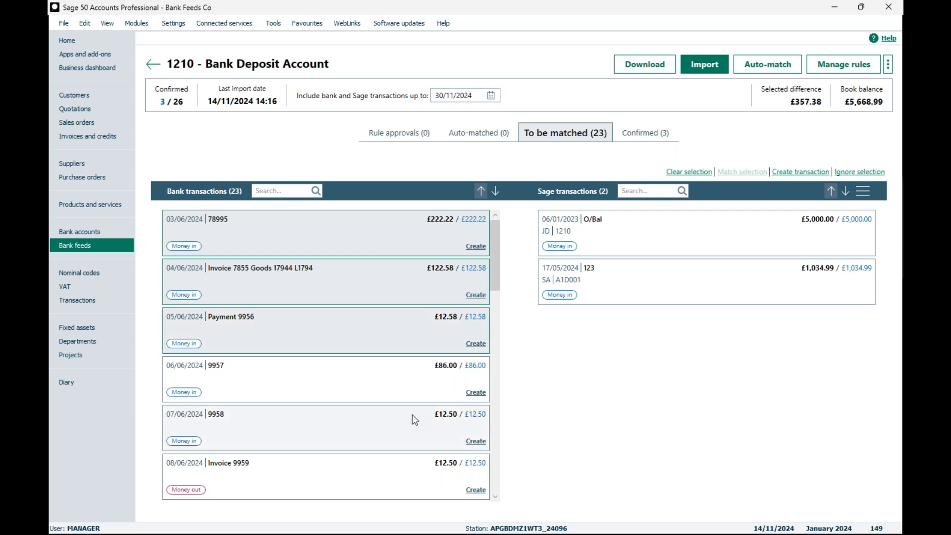
{"action": "left_click", "coordinate": [480, 253]}
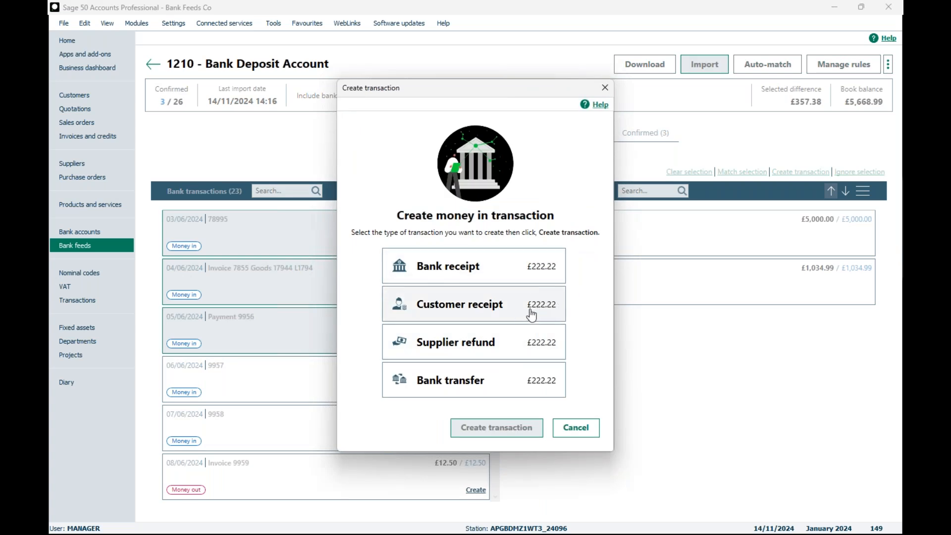
{"action": "left_click_drag", "start_coordinate": [460, 89], "coordinate": [641, 89]}
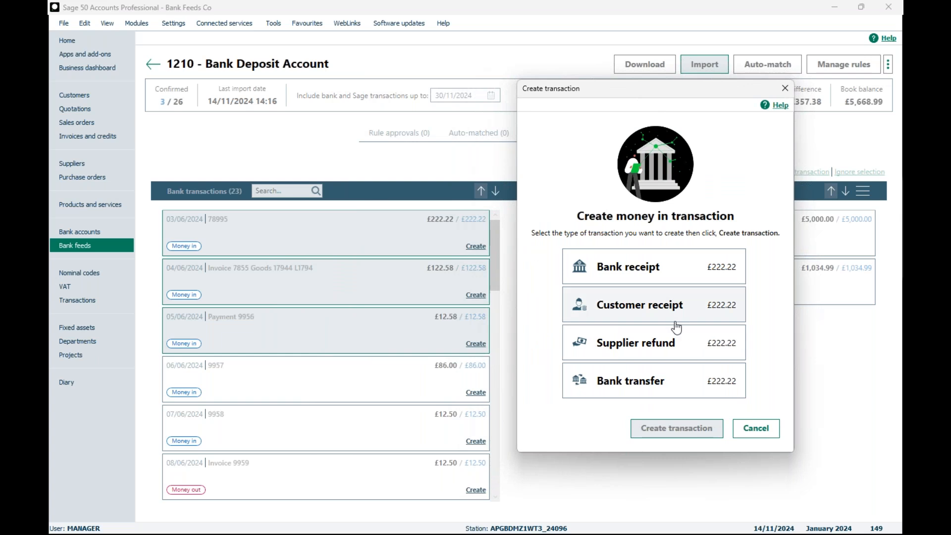
{"action": "left_click", "coordinate": [755, 427]}
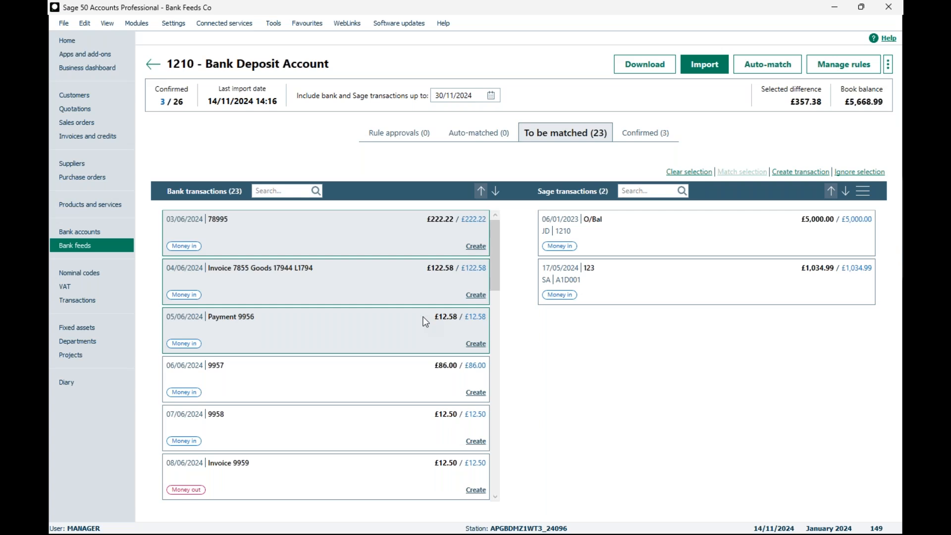
{"action": "left_click", "coordinate": [789, 173]}
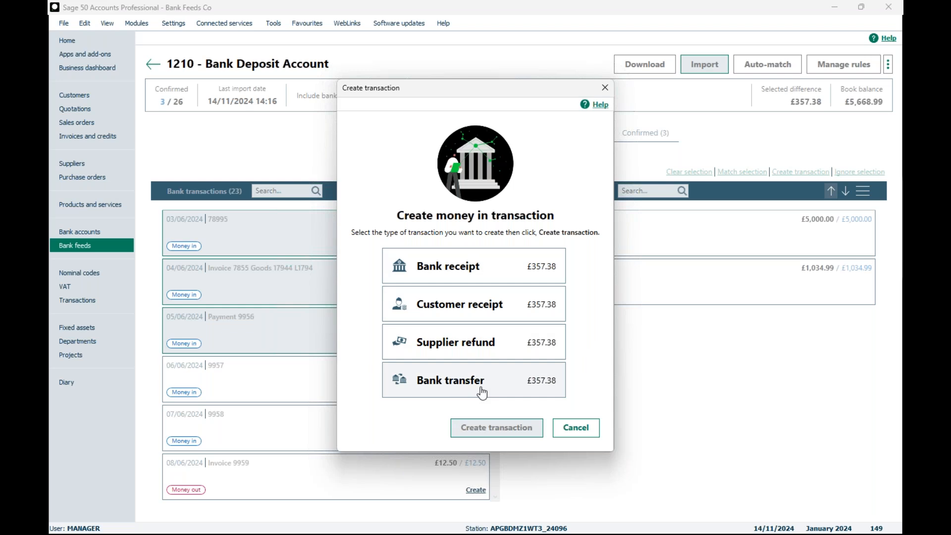
{"action": "left_click", "coordinate": [575, 434]}
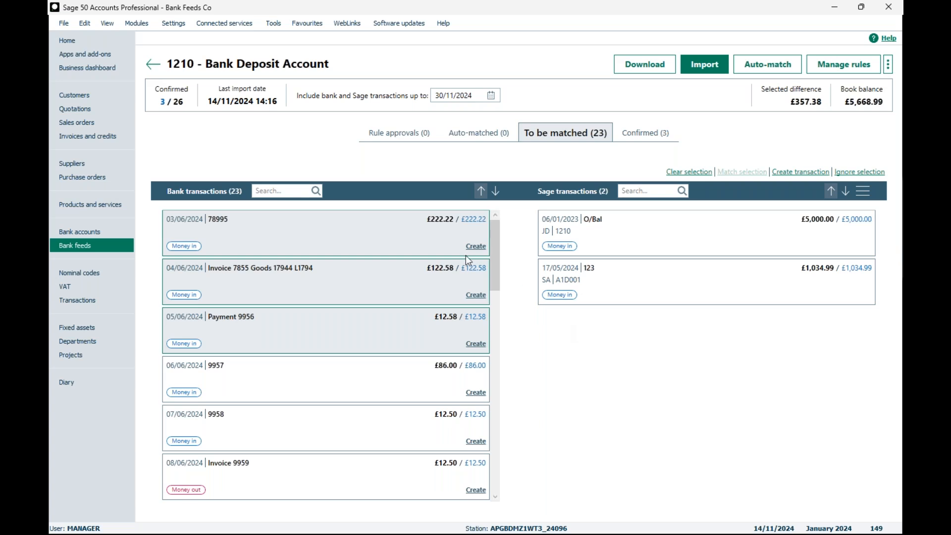
Deselect the three bank transactions and ignore the £5,000.00 O/Bal Sage transaction dated 06/01/2023.
{"action": "left_click", "coordinate": [448, 243]}
{"action": "left_click", "coordinate": [435, 277]}
{"action": "left_click", "coordinate": [436, 324]}
{"action": "left_click", "coordinate": [553, 252]}
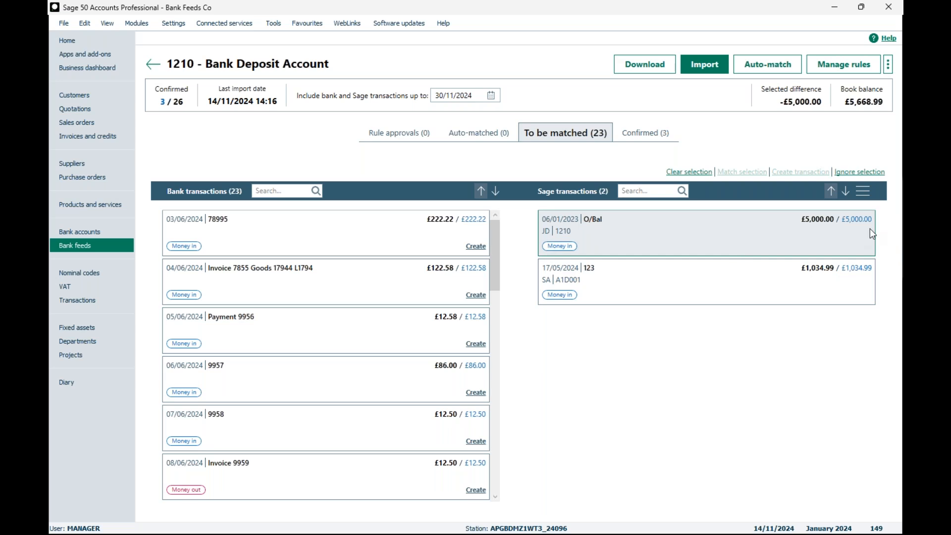
{"action": "left_click", "coordinate": [859, 173]}
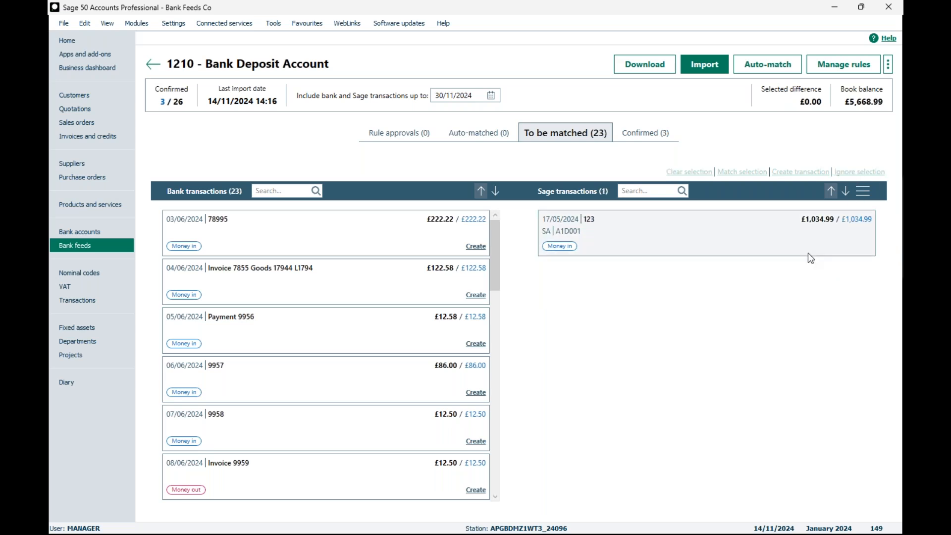
Open the account's ignored transactions and list those from the last 12 months.
{"action": "left_click", "coordinate": [889, 63]}
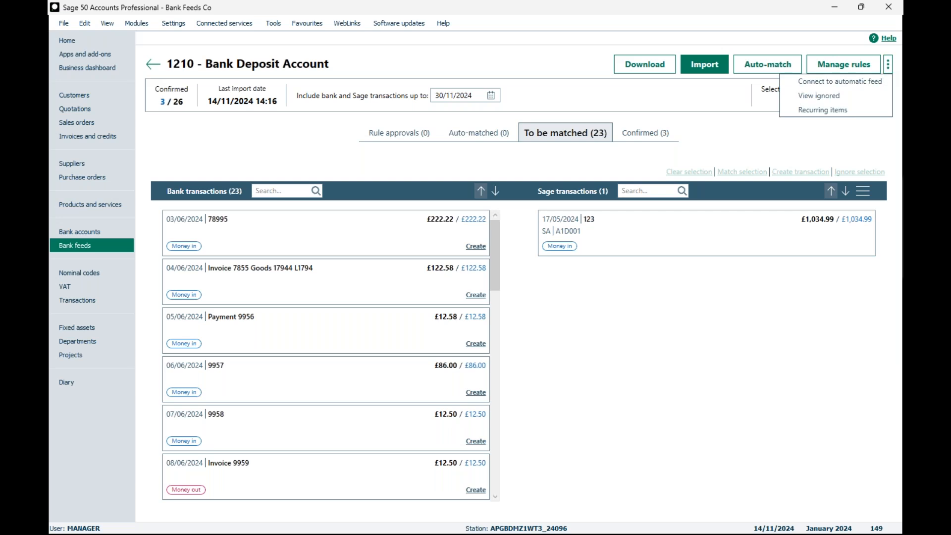
{"action": "left_click", "coordinate": [837, 95]}
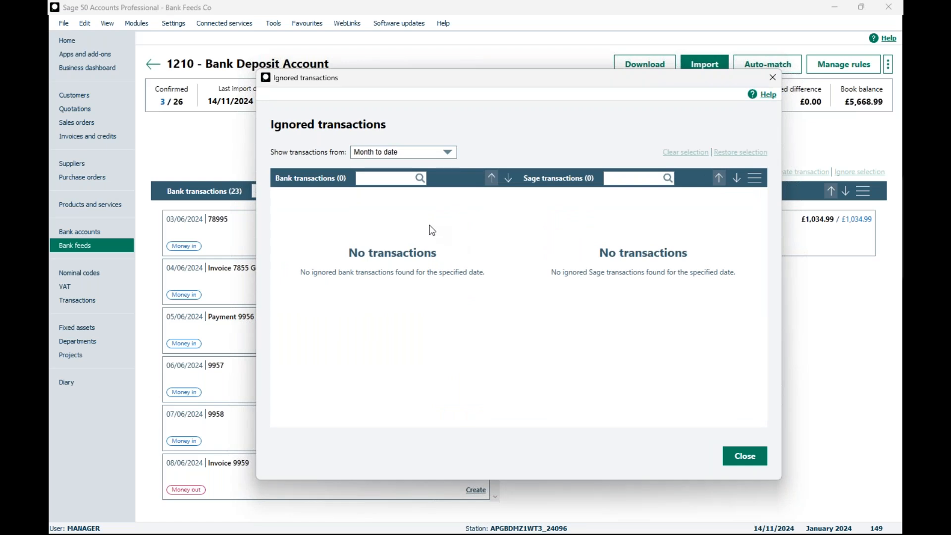
{"action": "left_click", "coordinate": [449, 154]}
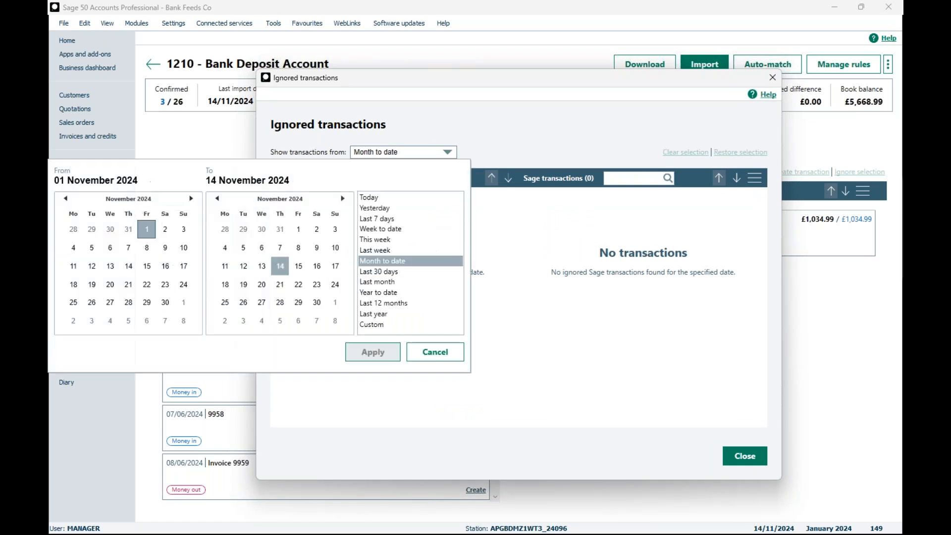
{"action": "left_click", "coordinate": [394, 305]}
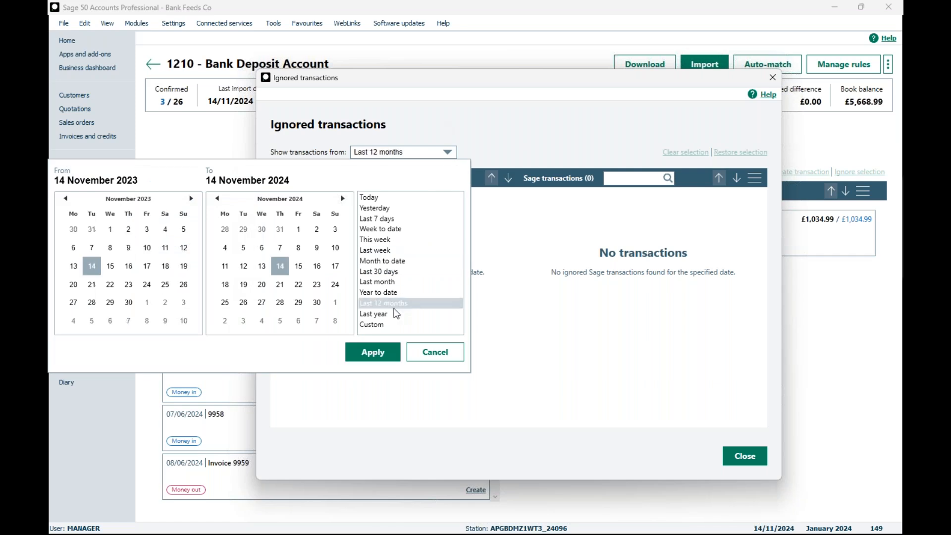
{"action": "left_click", "coordinate": [373, 352]}
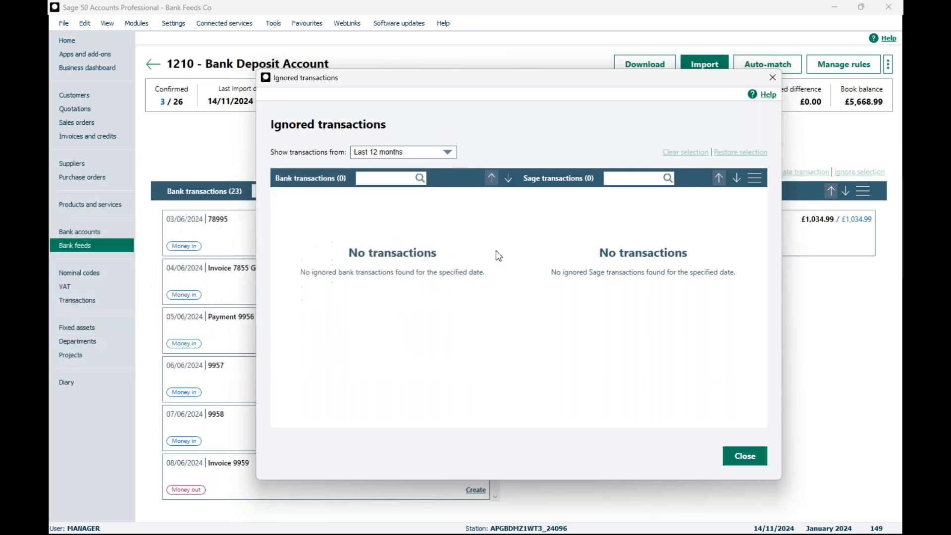
Show last year's ignored transactions and restore the £5,000.00 O/Bal Sage transaction dated 06/01/2023.
{"action": "left_click", "coordinate": [448, 153]}
{"action": "left_click", "coordinate": [382, 314]}
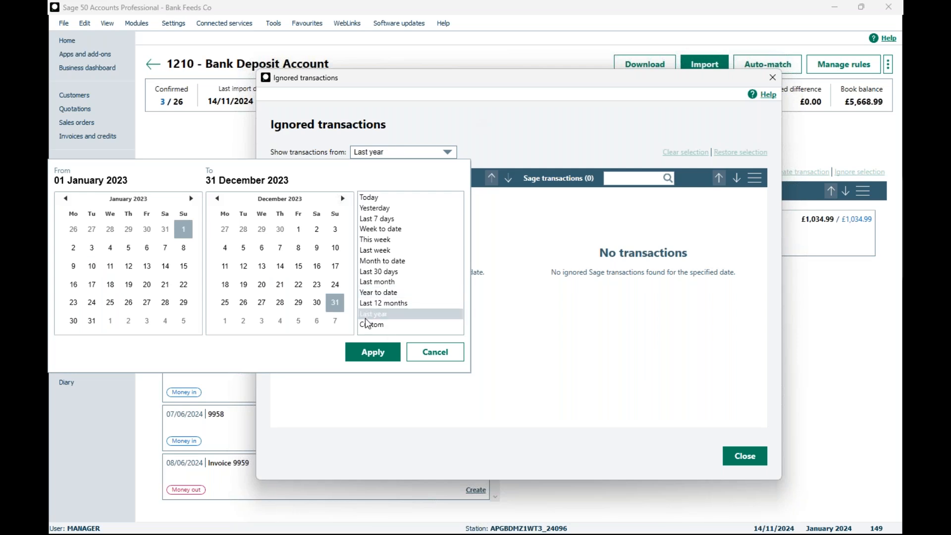
{"action": "left_click", "coordinate": [374, 352]}
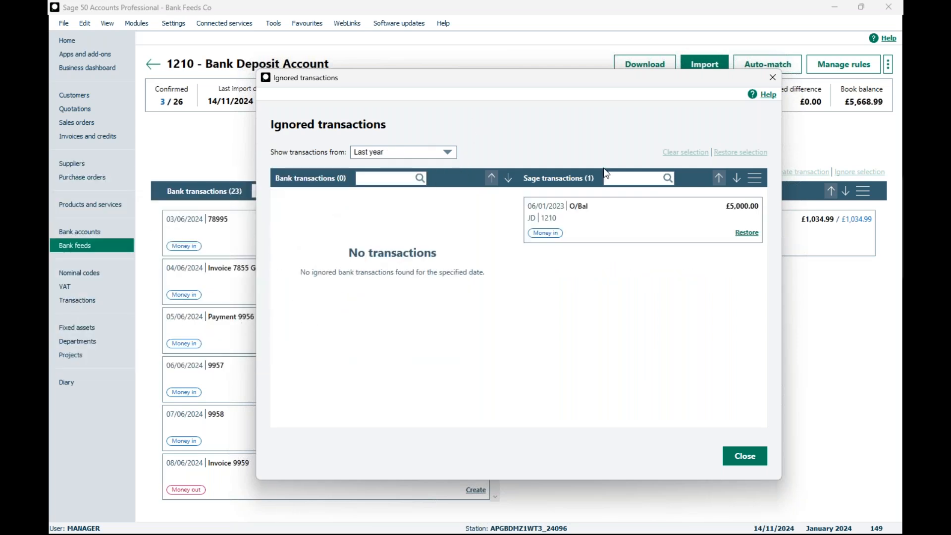
{"action": "left_click", "coordinate": [375, 154]}
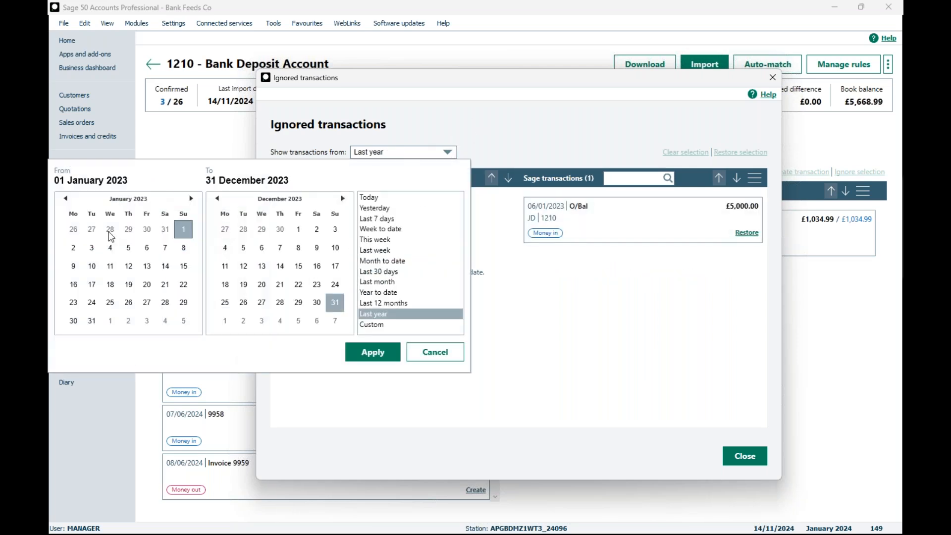
{"action": "left_click", "coordinate": [516, 115]}
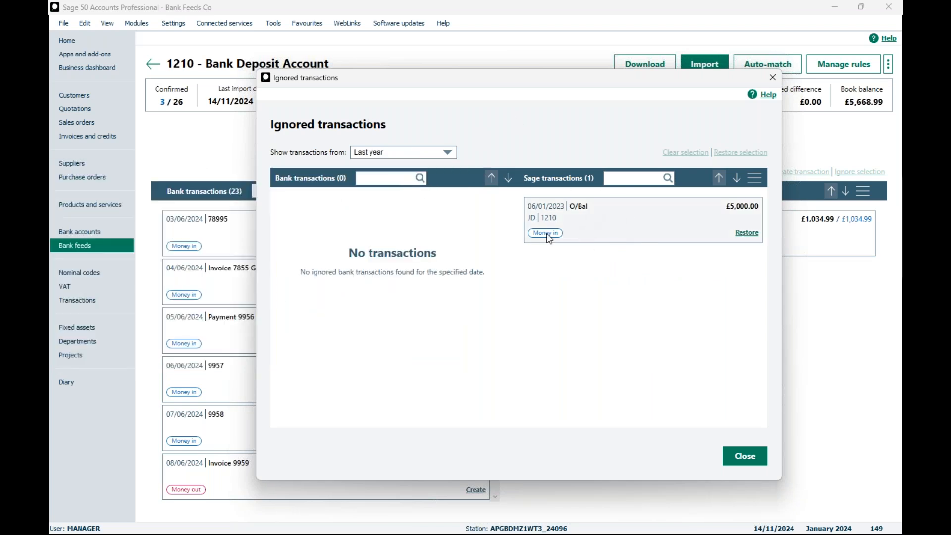
{"action": "left_click", "coordinate": [748, 234]}
{"action": "left_click", "coordinate": [744, 455]}
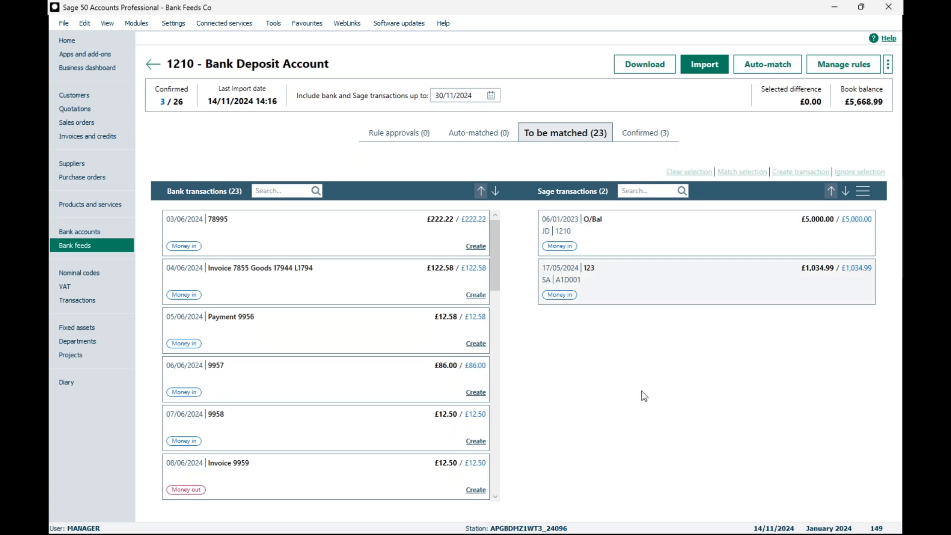
Start creating a supplier payment for the £12.50 money-out bank transaction Invoice 9959 dated 08/06/2024.
{"action": "scroll", "coordinate": [281, 424], "scroll_direction": "down", "scroll_amount": 2}
{"action": "left_click", "coordinate": [233, 401]}
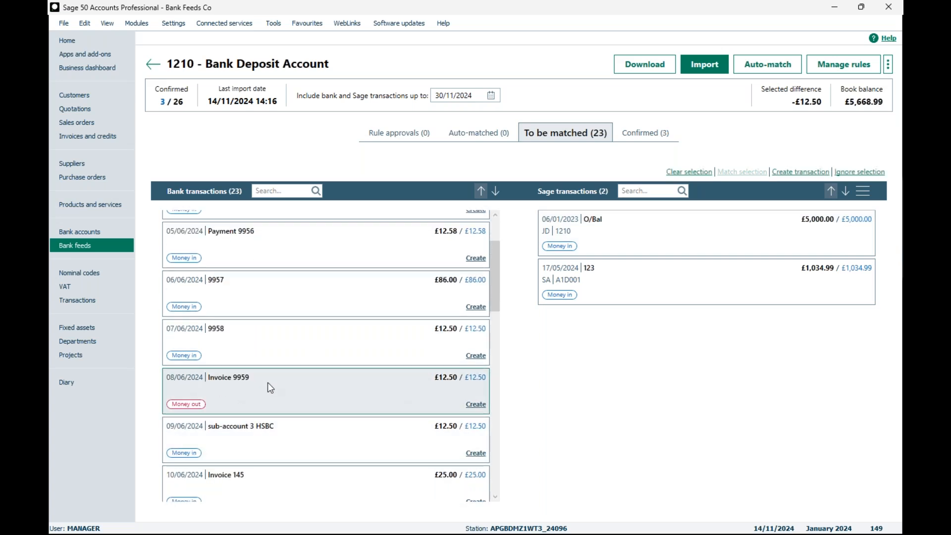
{"action": "left_click", "coordinate": [476, 406]}
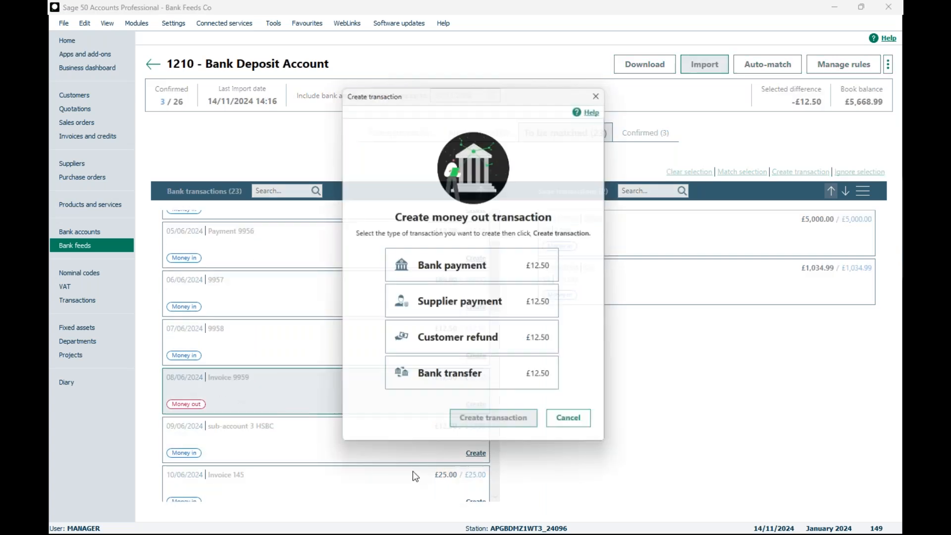
{"action": "left_click", "coordinate": [511, 310]}
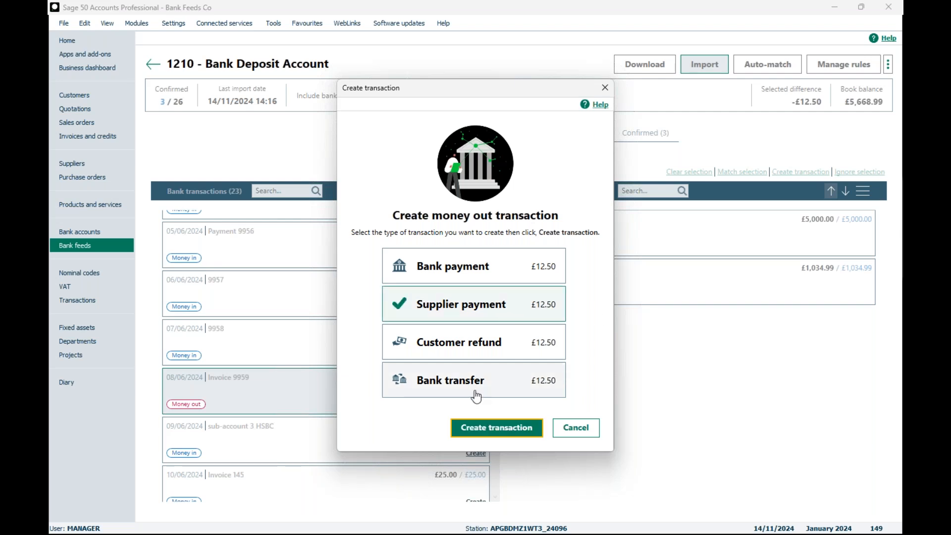
{"action": "left_click", "coordinate": [483, 429]}
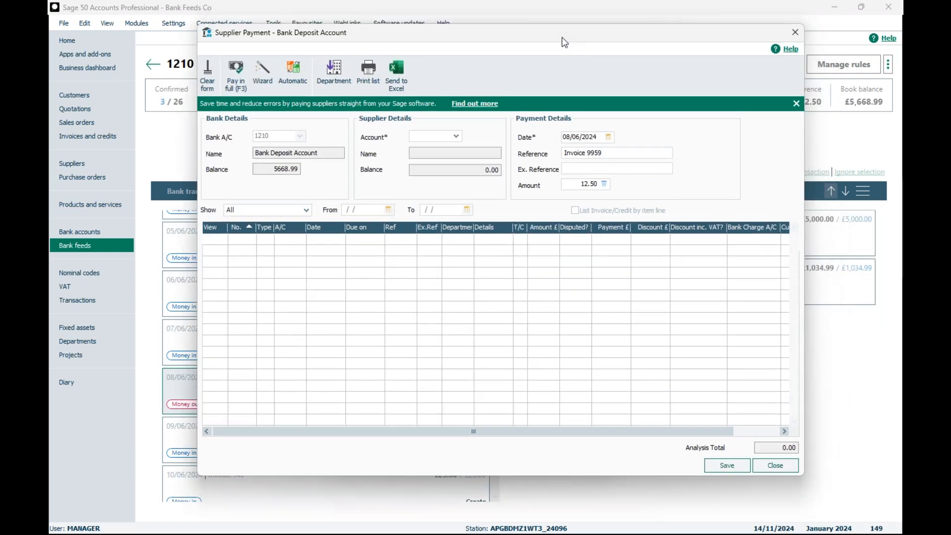
Choose supplier CON001 and edit the payment for its £600.00 invoice, discard the supplier payment, and clear the bank transaction selection.
{"action": "left_click", "coordinate": [456, 136]}
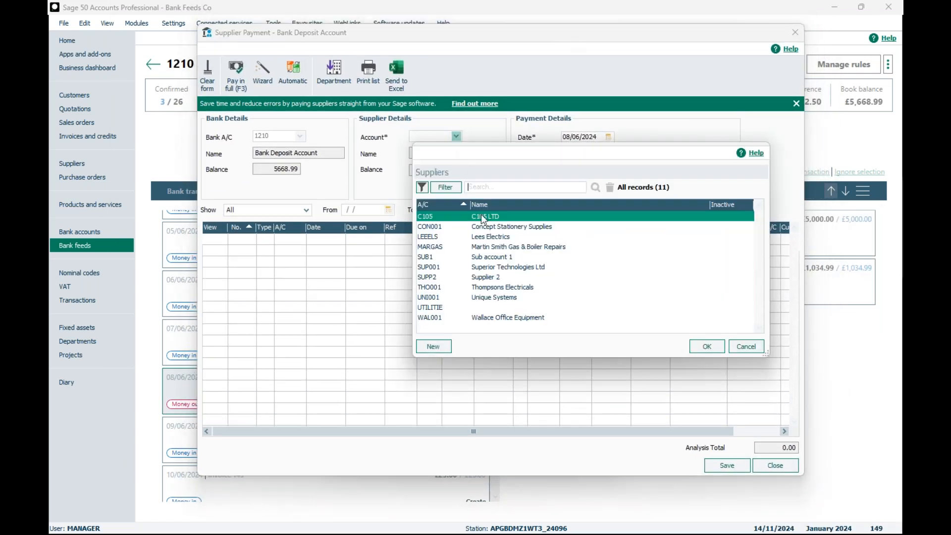
{"action": "left_click", "coordinate": [515, 228]}
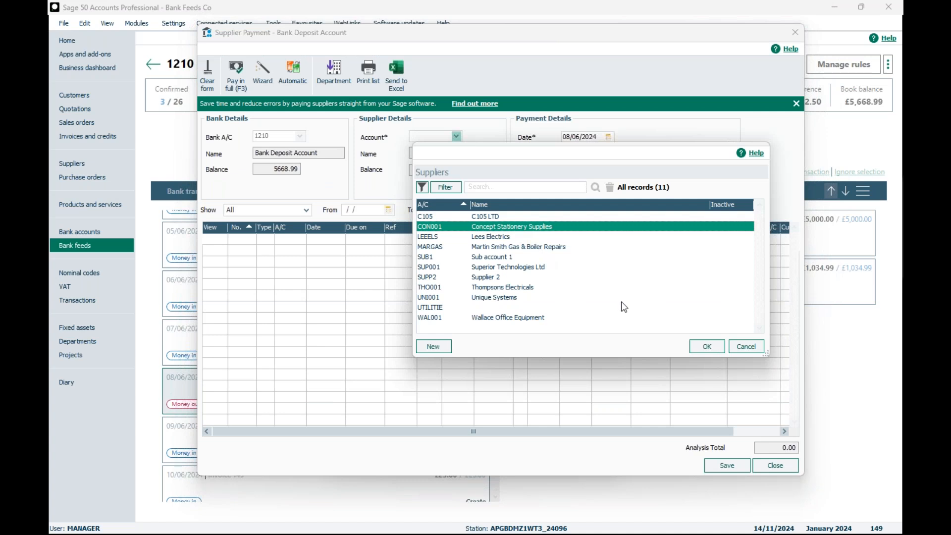
{"action": "left_click", "coordinate": [707, 347]}
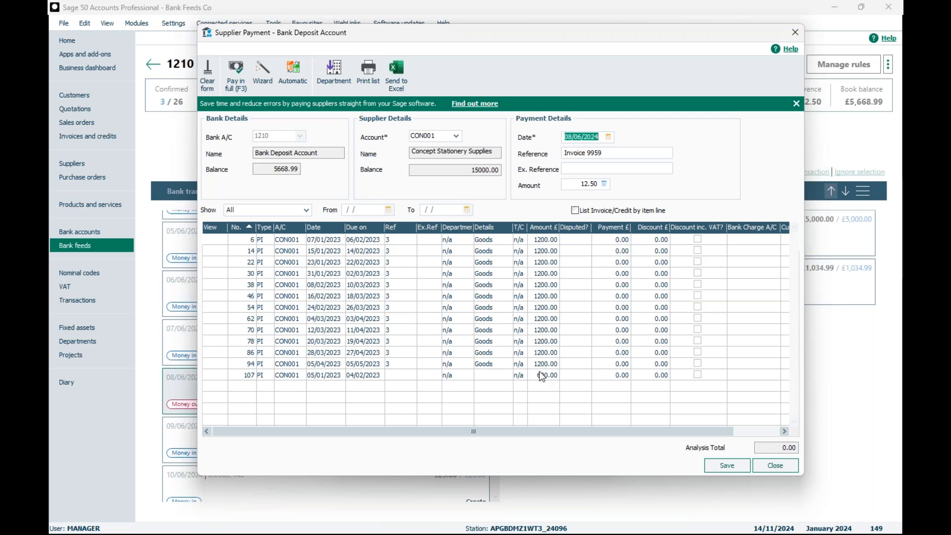
{"action": "left_click", "coordinate": [619, 377]}
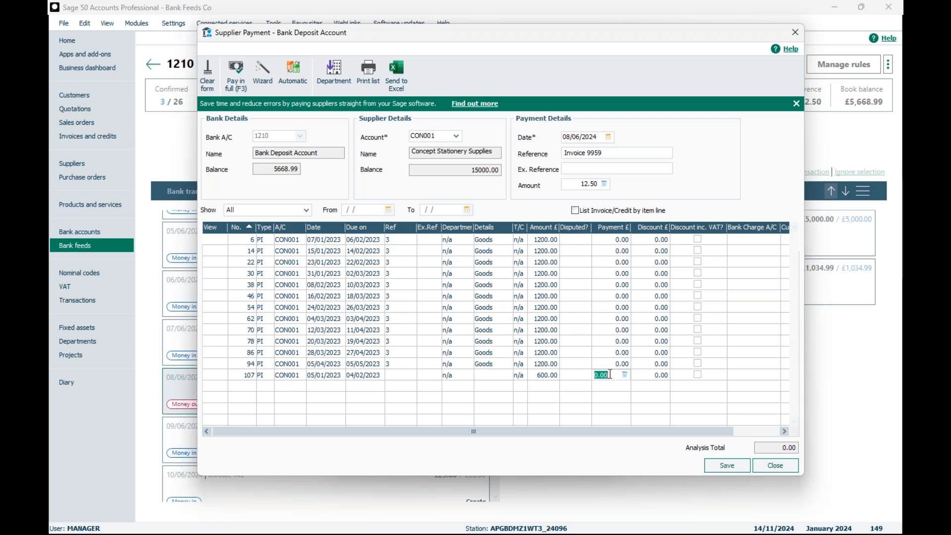
{"action": "left_click", "coordinate": [769, 467]}
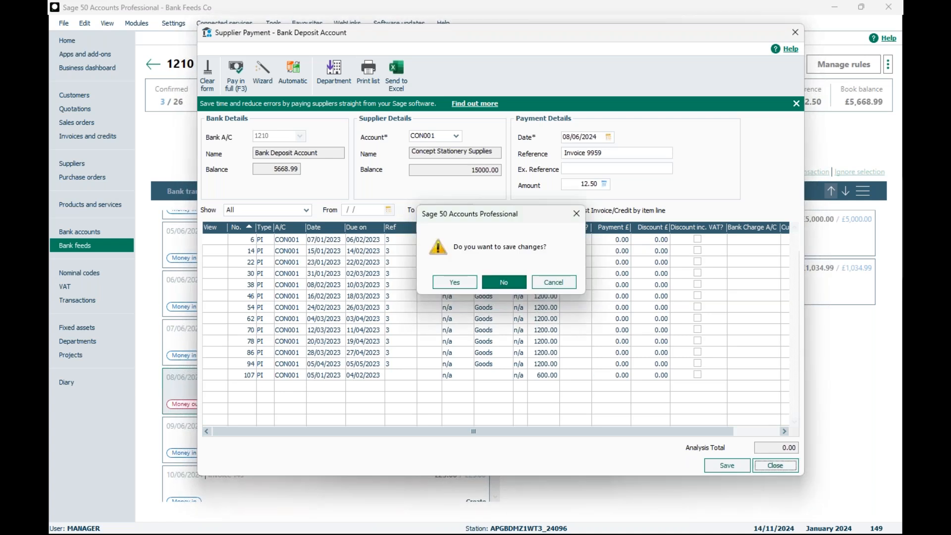
{"action": "left_click", "coordinate": [505, 281]}
{"action": "left_click", "coordinate": [576, 427]}
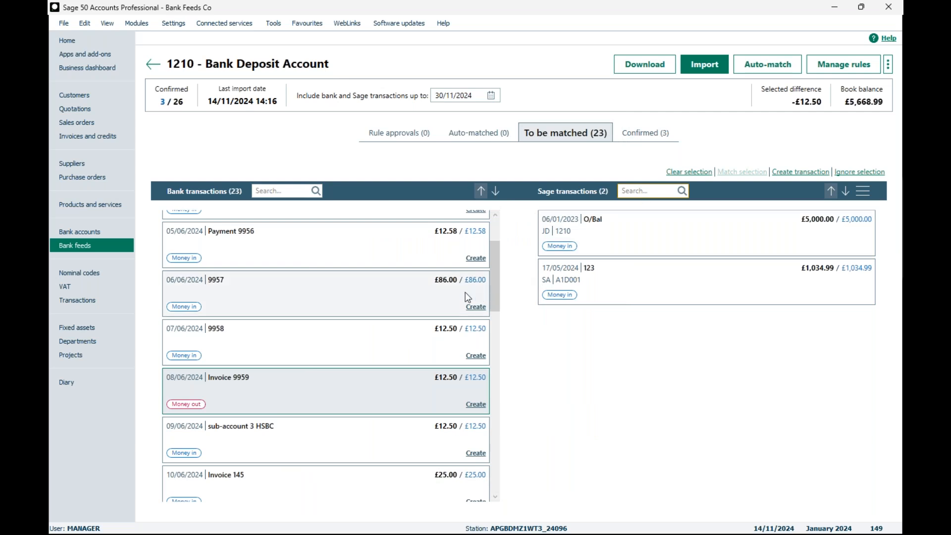
{"action": "left_click", "coordinate": [688, 172]}
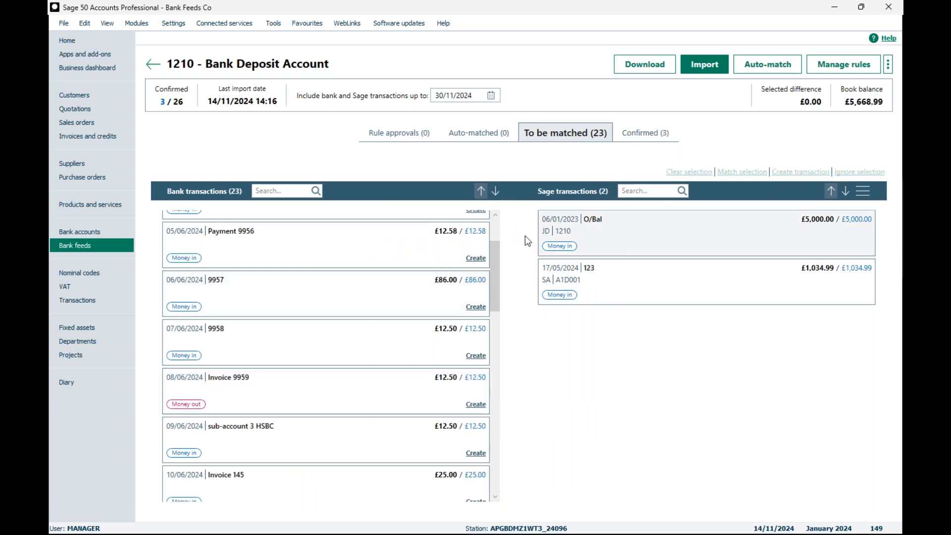
Add the No, Ex.Ref and Details fields to the Sage transactions list.
{"action": "left_click", "coordinate": [268, 191]}
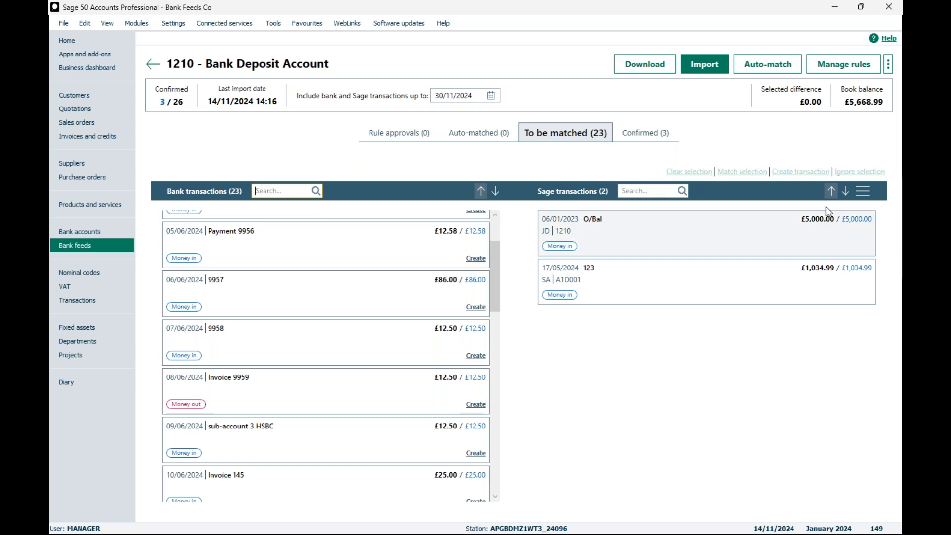
{"action": "left_click", "coordinate": [863, 190]}
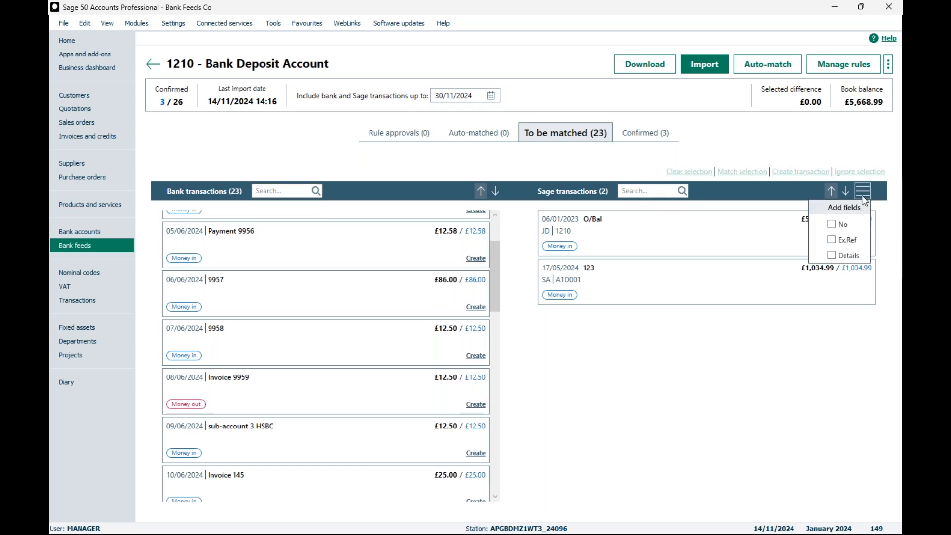
{"action": "left_click", "coordinate": [832, 227]}
{"action": "left_click", "coordinate": [832, 241]}
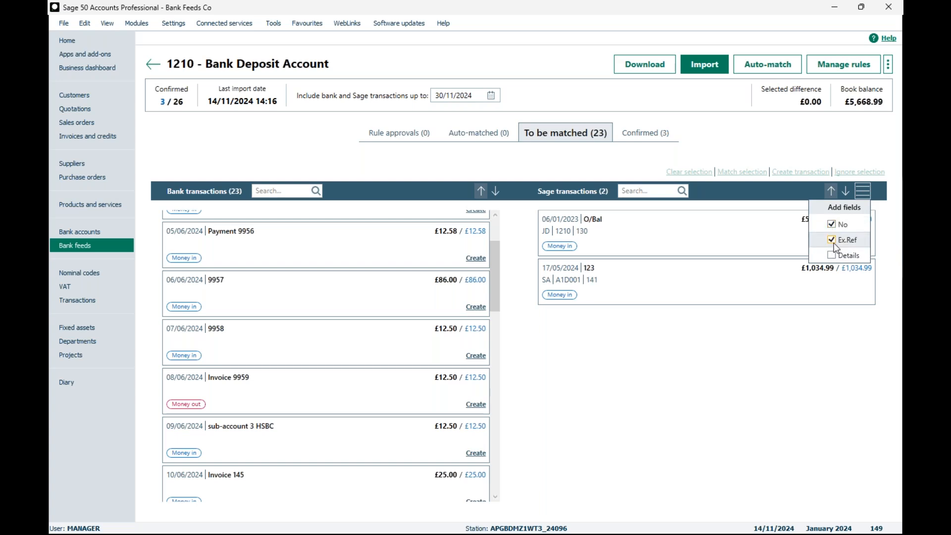
{"action": "left_click", "coordinate": [832, 255]}
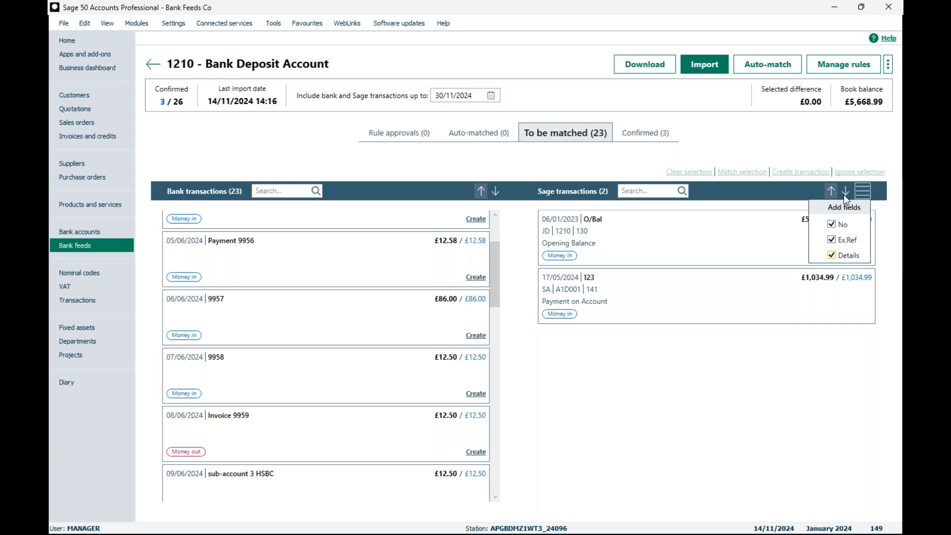
{"action": "left_click", "coordinate": [864, 155]}
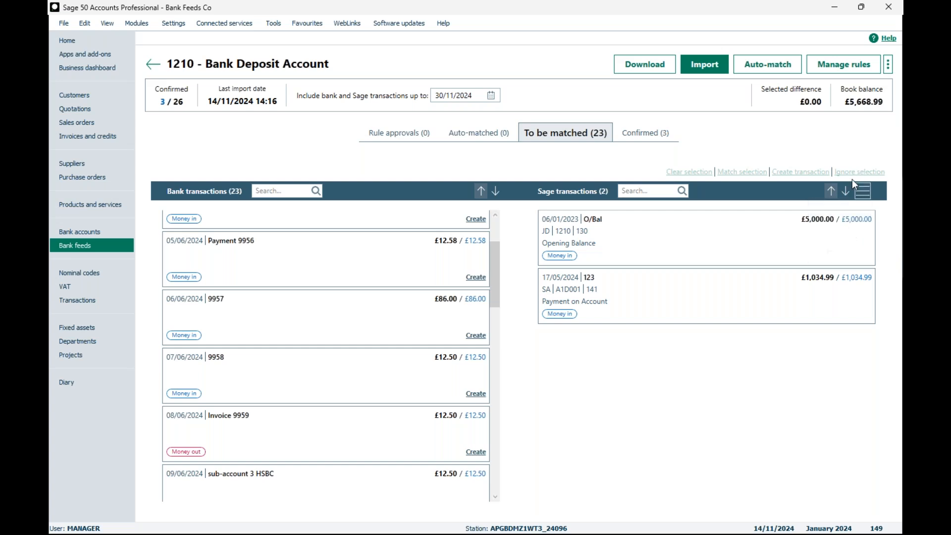
Review the ascending sort options for the Sage transactions and the bank transactions without changing either order.
{"action": "left_click", "coordinate": [832, 191]}
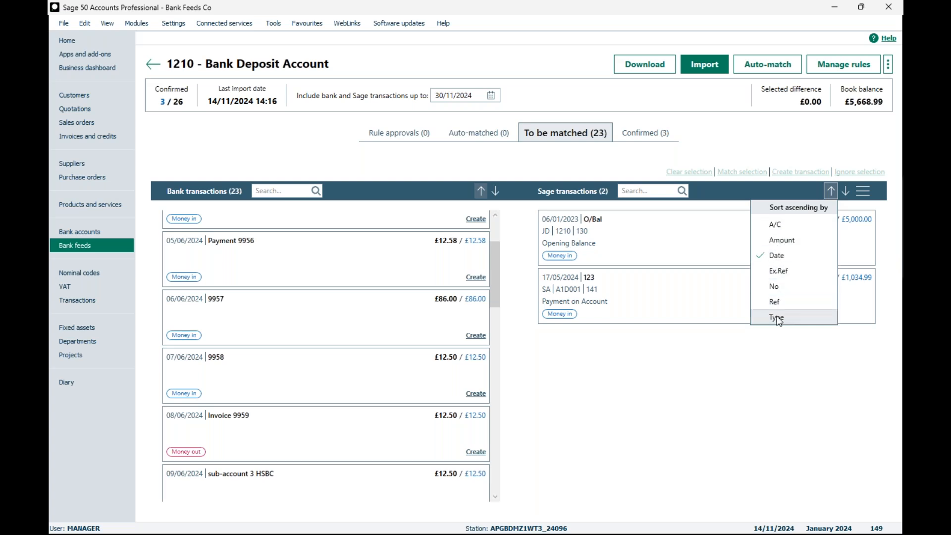
{"action": "left_click", "coordinate": [480, 158]}
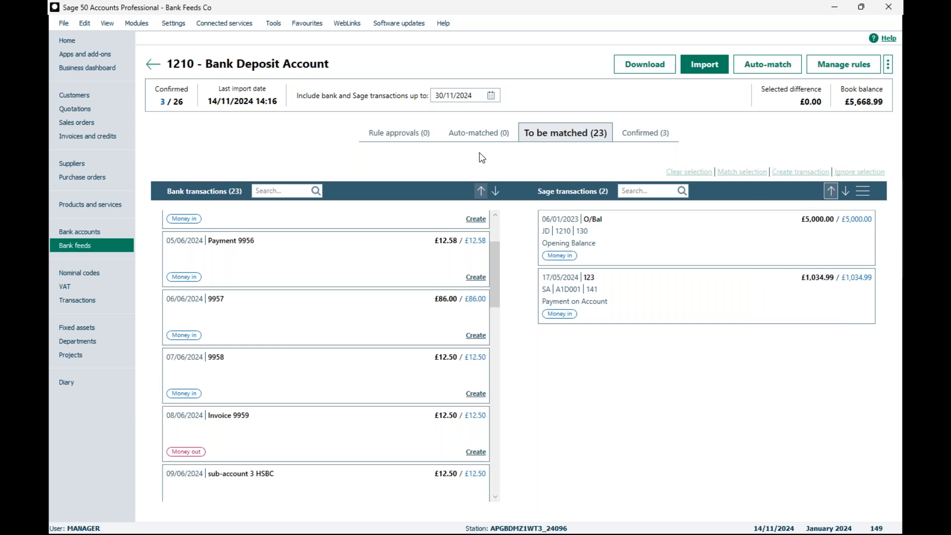
{"action": "left_click", "coordinate": [480, 191]}
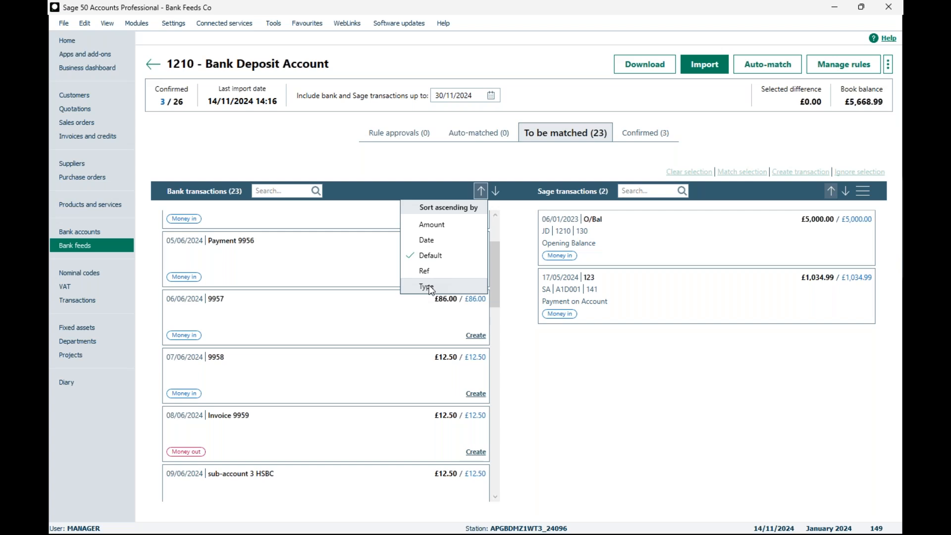
{"action": "left_click", "coordinate": [654, 324]}
{"action": "scroll", "coordinate": [375, 248], "scroll_direction": "up", "scroll_amount": 2}
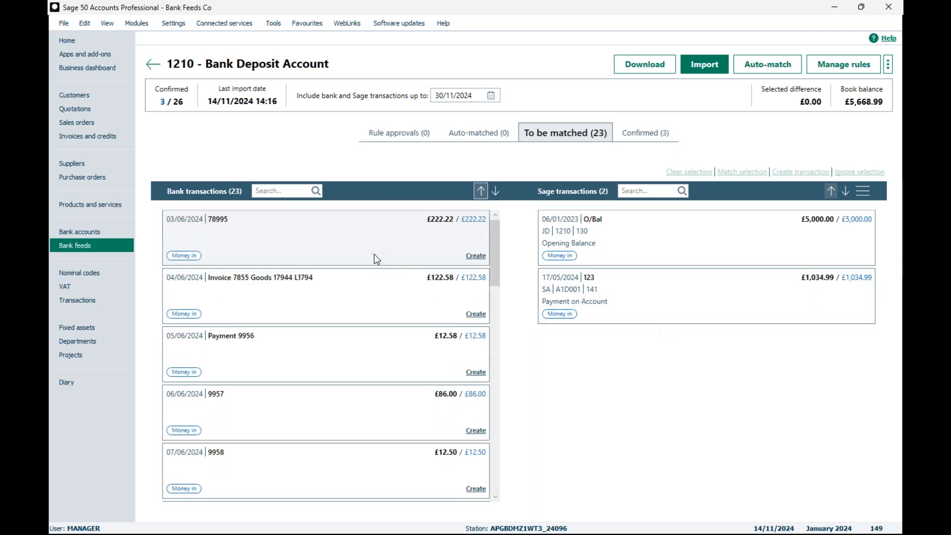
Select the three bank transactions dated 03/06/2024 to 05/06/2024 and deselect them again.
{"action": "left_click", "coordinate": [370, 226]}
{"action": "left_click", "coordinate": [370, 303]}
{"action": "left_click", "coordinate": [365, 346]}
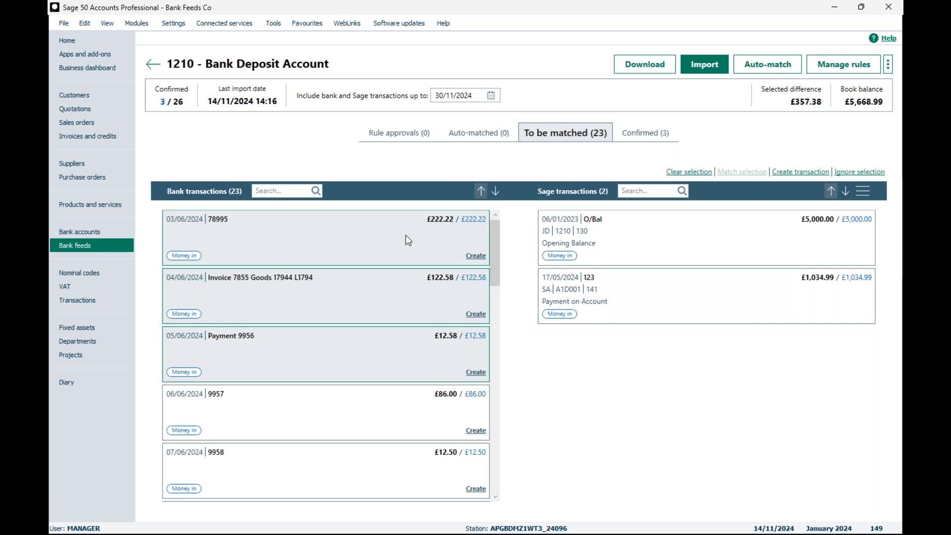
{"action": "left_click", "coordinate": [370, 248]}
{"action": "left_click", "coordinate": [360, 297]}
{"action": "left_click", "coordinate": [348, 364]}
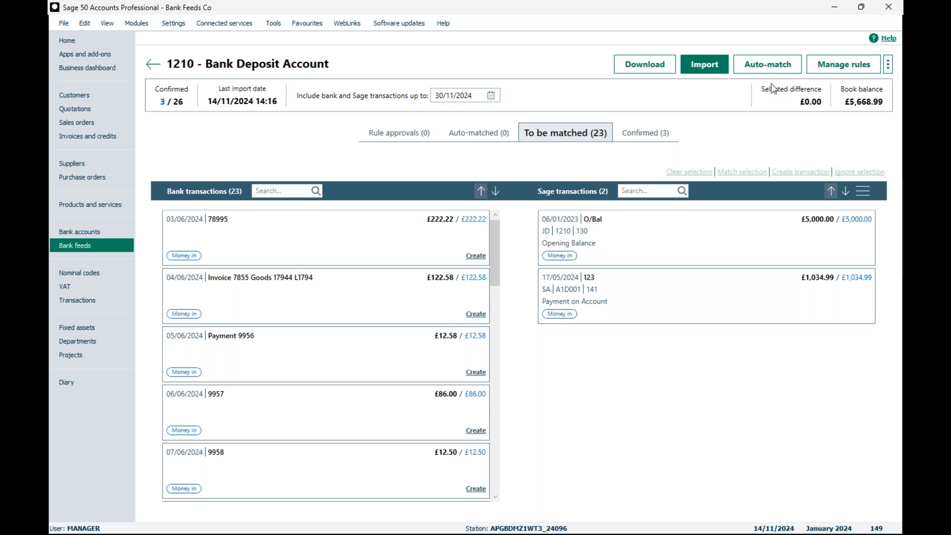
Check the additional bank feed options, the auto-matched transactions and the confirmed transactions.
{"action": "left_click", "coordinate": [888, 64]}
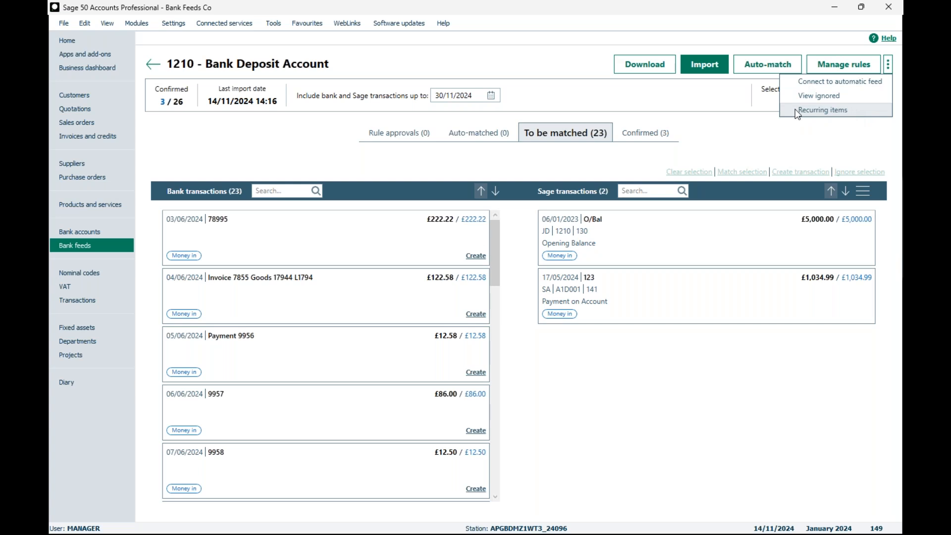
{"action": "left_click", "coordinate": [502, 133]}
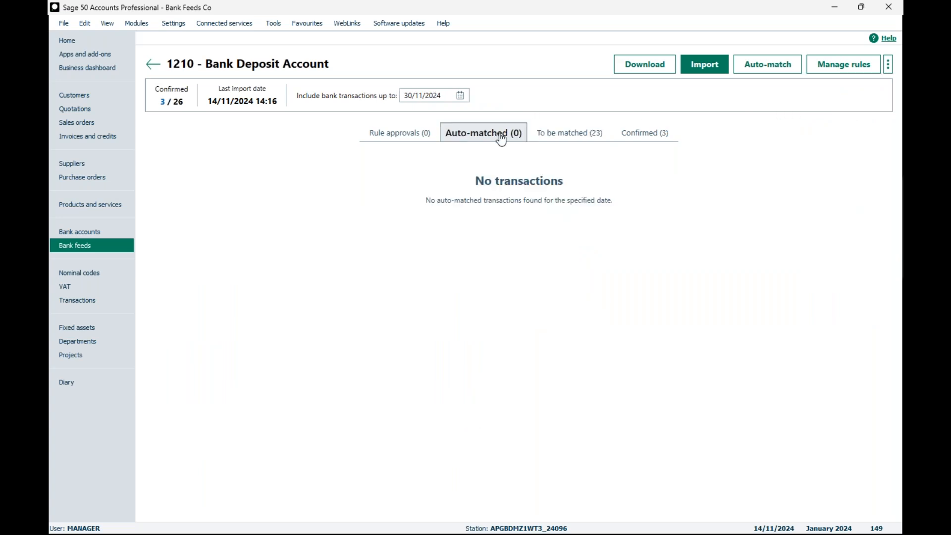
{"action": "left_click", "coordinate": [631, 134]}
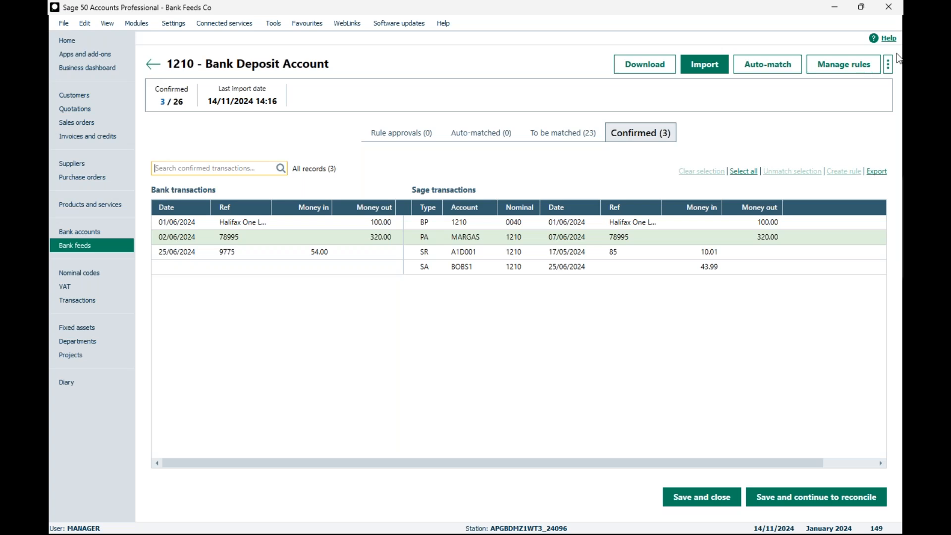
Check the transactions to be matched, the auto-matched transactions and the rule approvals, ending on the transactions to be matched.
{"action": "left_click", "coordinate": [560, 133]}
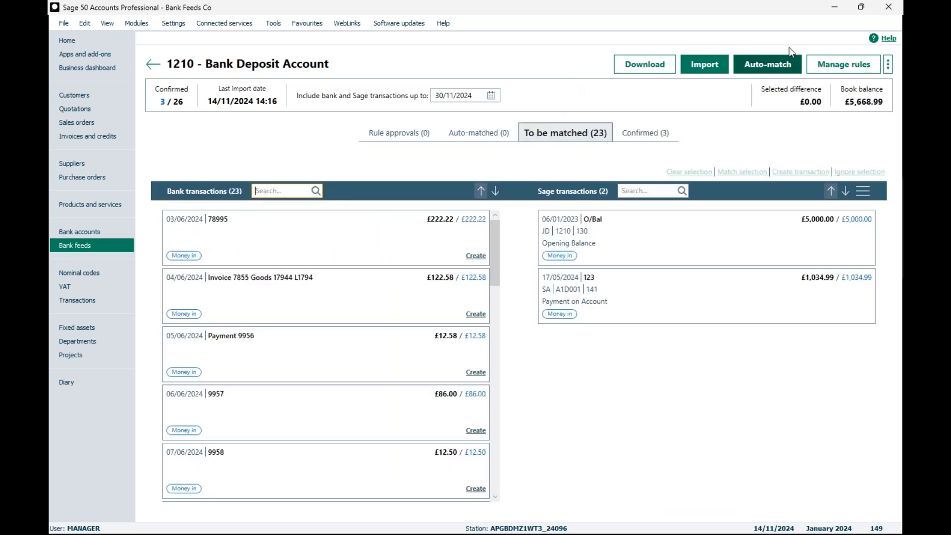
{"action": "left_click", "coordinate": [485, 135]}
{"action": "left_click", "coordinate": [404, 140]}
{"action": "left_click", "coordinate": [460, 139]}
{"action": "left_click", "coordinate": [551, 138]}
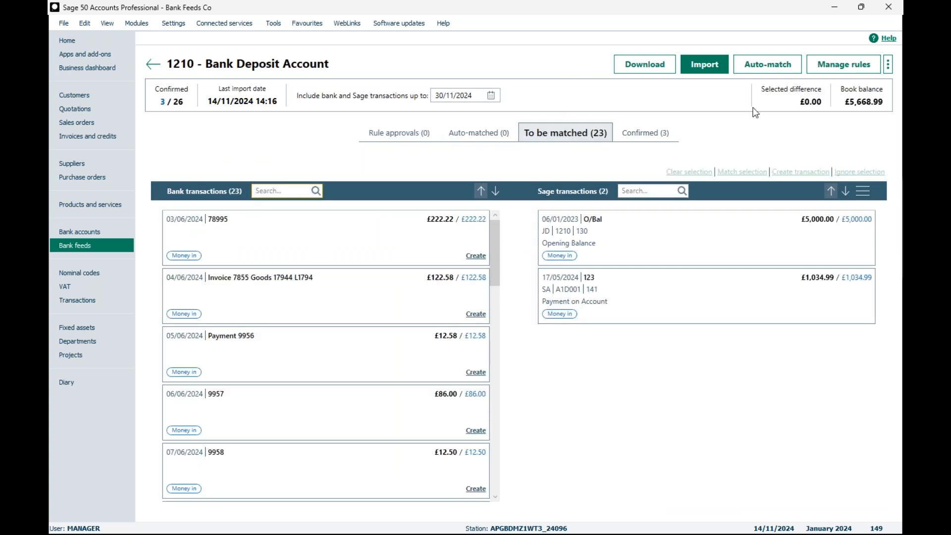
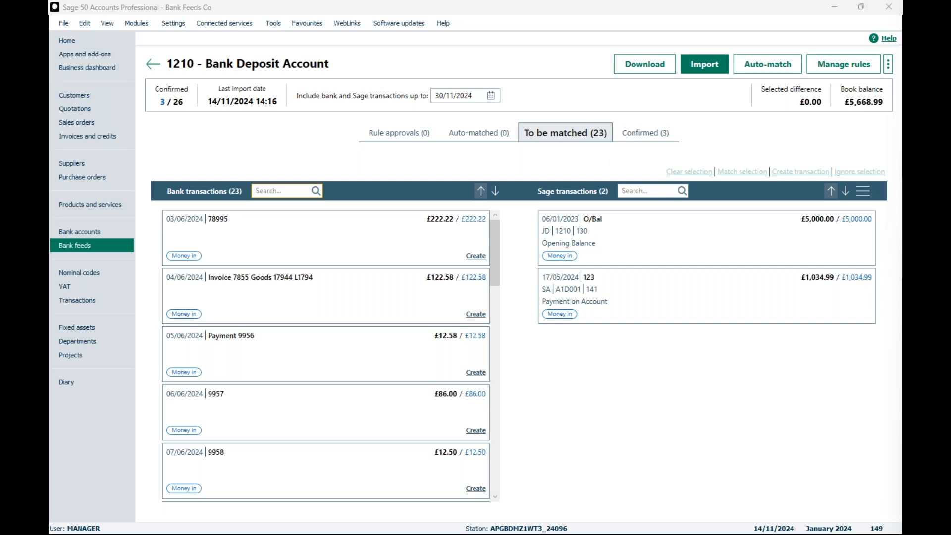
Select the confirmed 01/06/2024 bank transaction, and save and continue to reconcile the Bank Deposit Account with the proposed statement summary.
{"action": "left_click", "coordinate": [646, 134]}
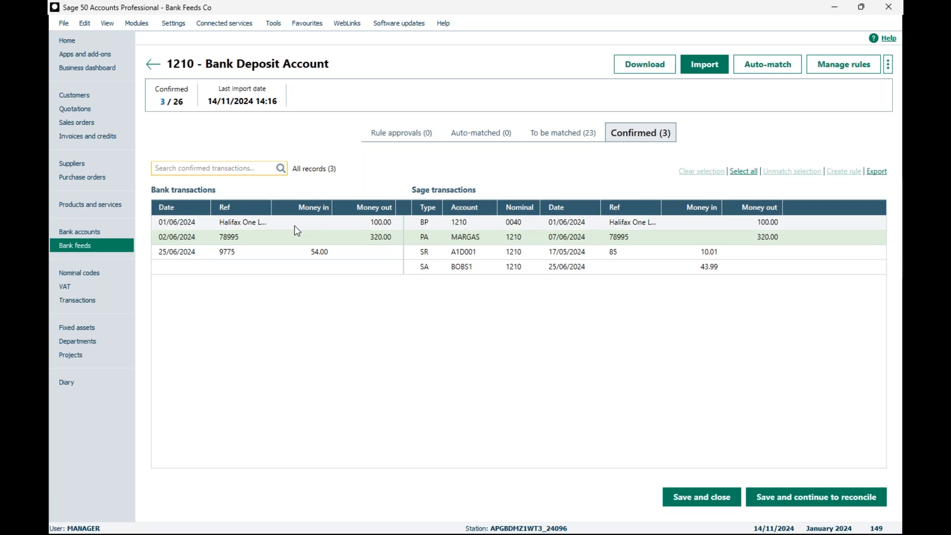
{"action": "left_click", "coordinate": [275, 223]}
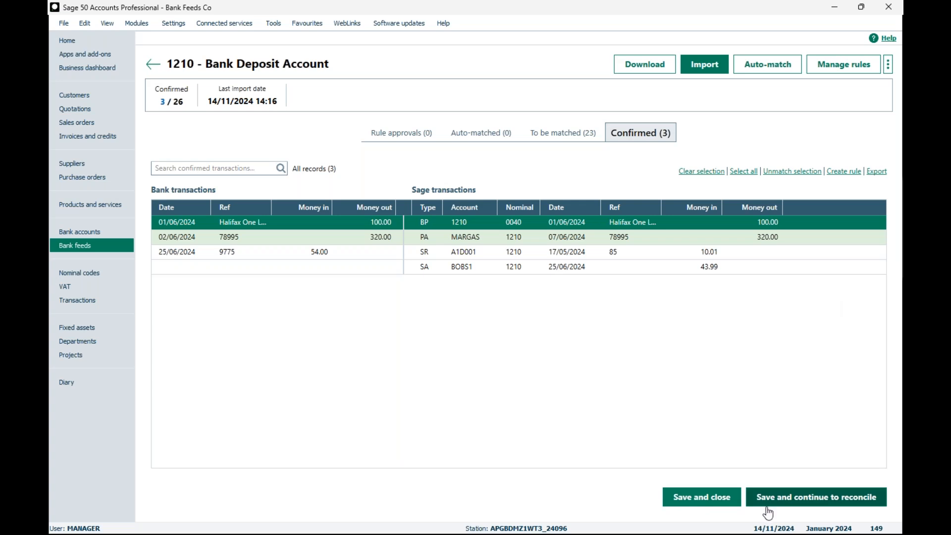
{"action": "left_click", "coordinate": [832, 505]}
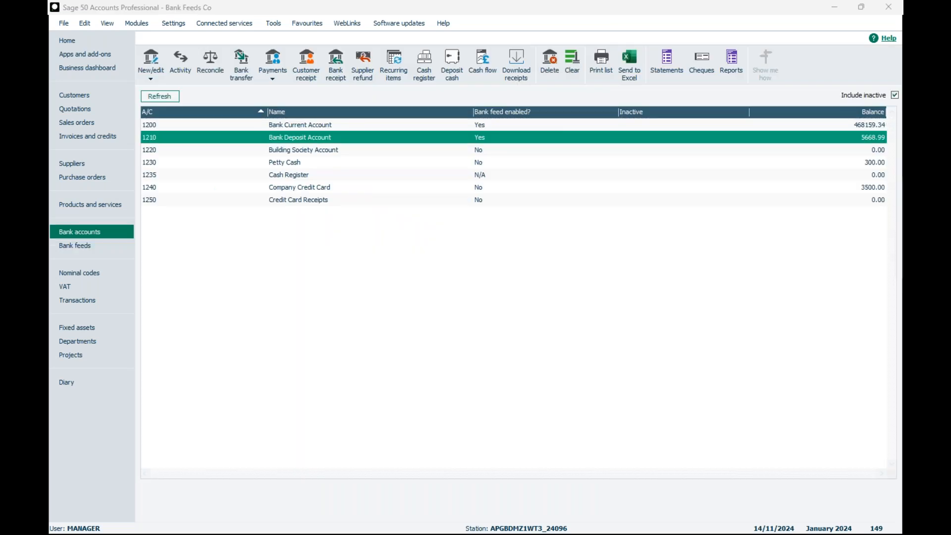
{"action": "left_click_drag", "start_coordinate": [681, 390], "coordinate": [451, 68]}
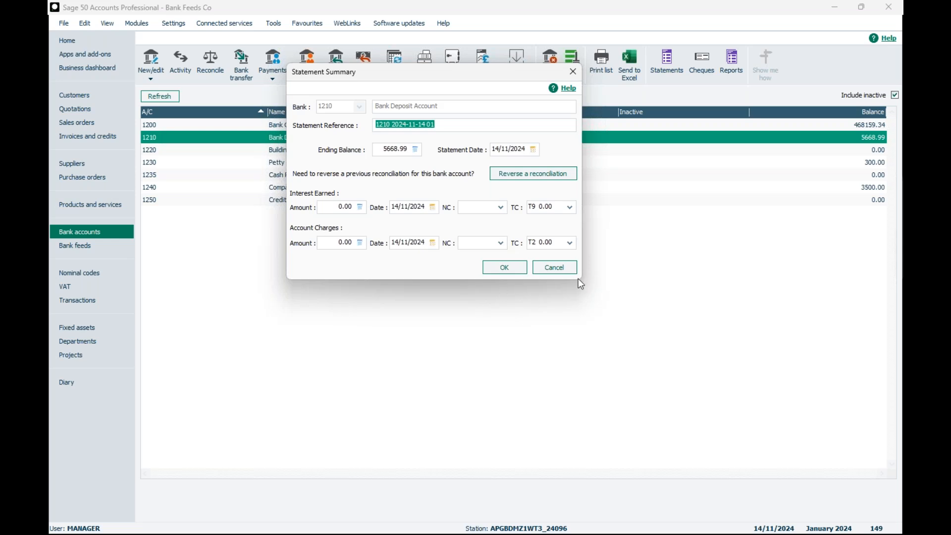
{"action": "left_click", "coordinate": [497, 272]}
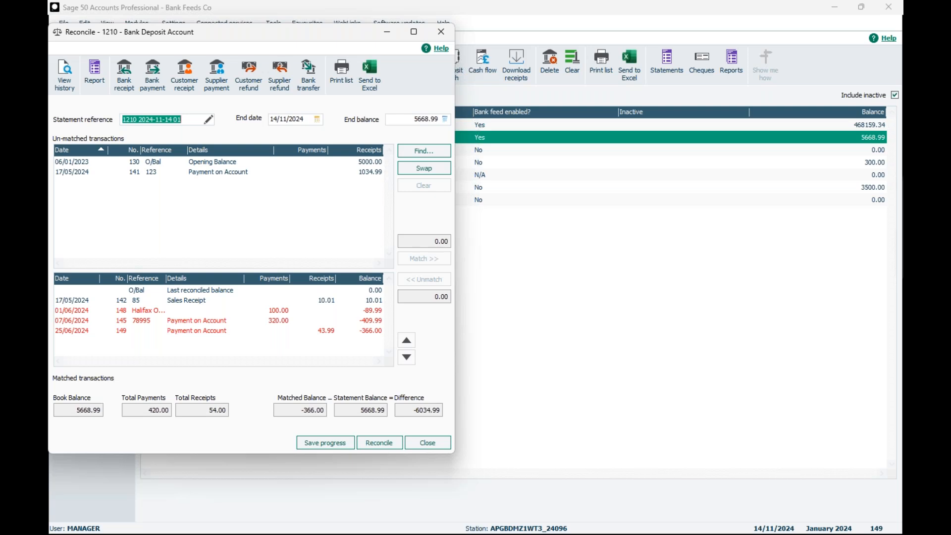
Examine the matched and un-matched transactions in the Bank Deposit Account reconciliation and close it without reconciling.
{"action": "left_click_drag", "start_coordinate": [216, 31], "coordinate": [325, 36]}
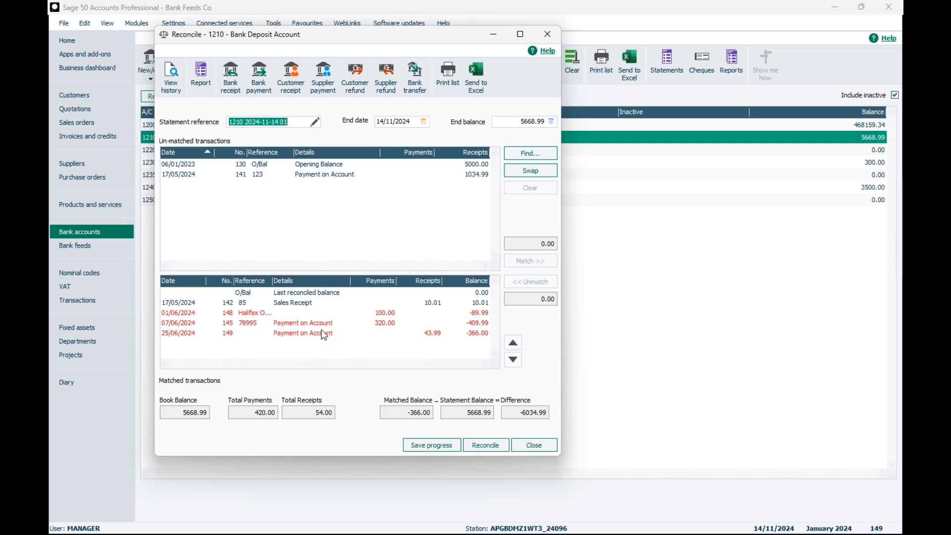
{"action": "left_click", "coordinate": [545, 445]}
{"action": "left_click", "coordinate": [362, 277]}
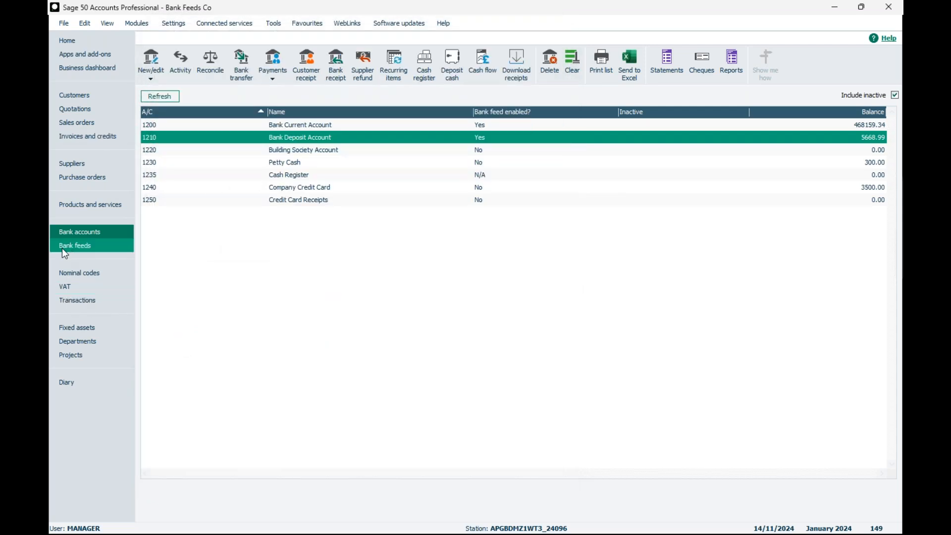
Reopen the Bank Deposit Account's bank feed, dismiss the matching guide, check the additional feed options and return to the bank feeds list.
{"action": "left_click", "coordinate": [62, 249]}
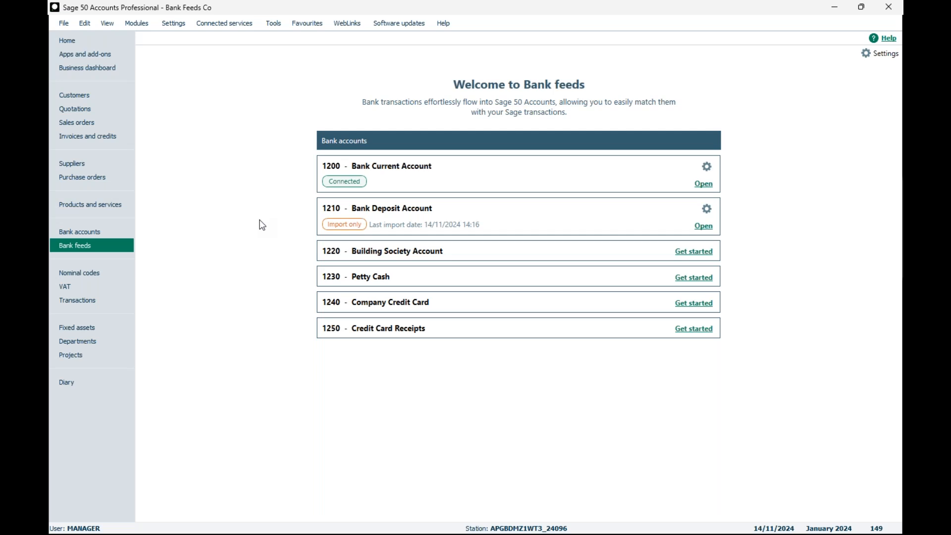
{"action": "left_click", "coordinate": [702, 227]}
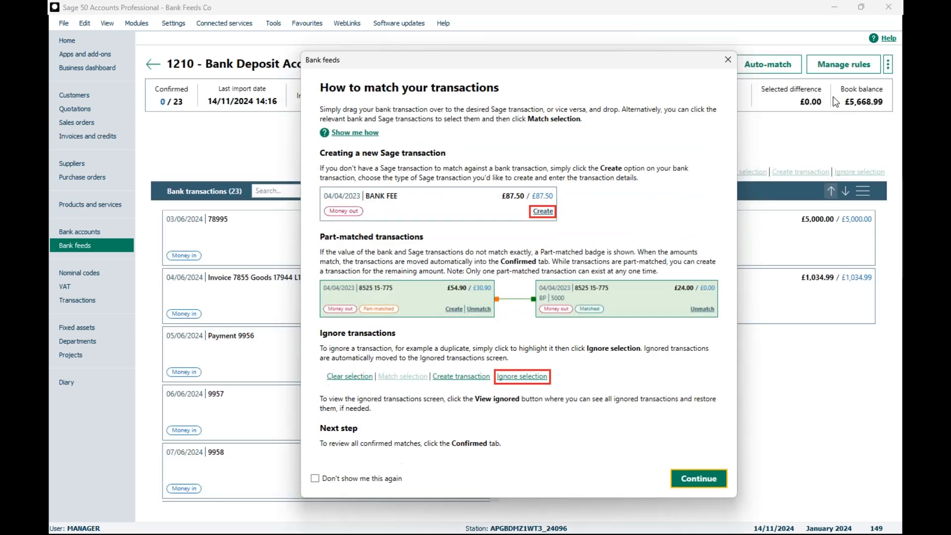
{"action": "left_click", "coordinate": [729, 61]}
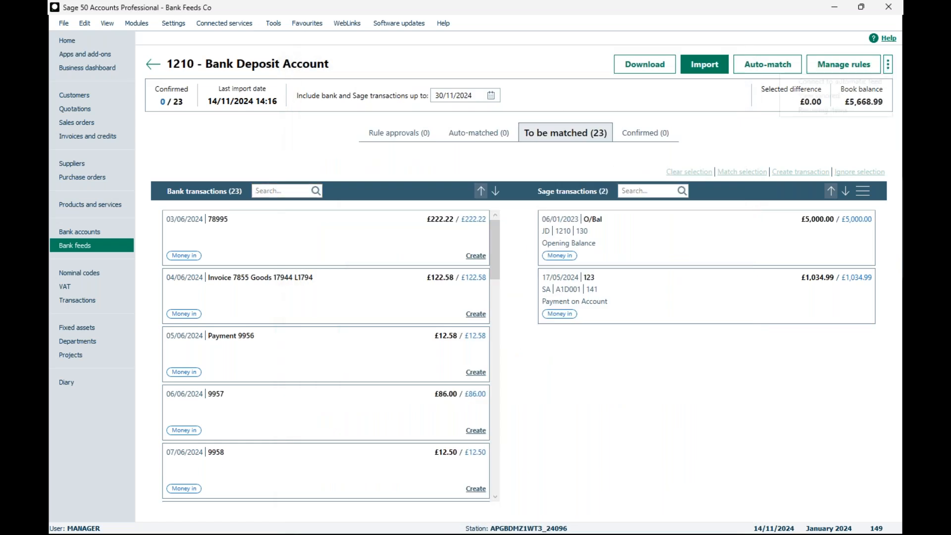
{"action": "left_click", "coordinate": [889, 67]}
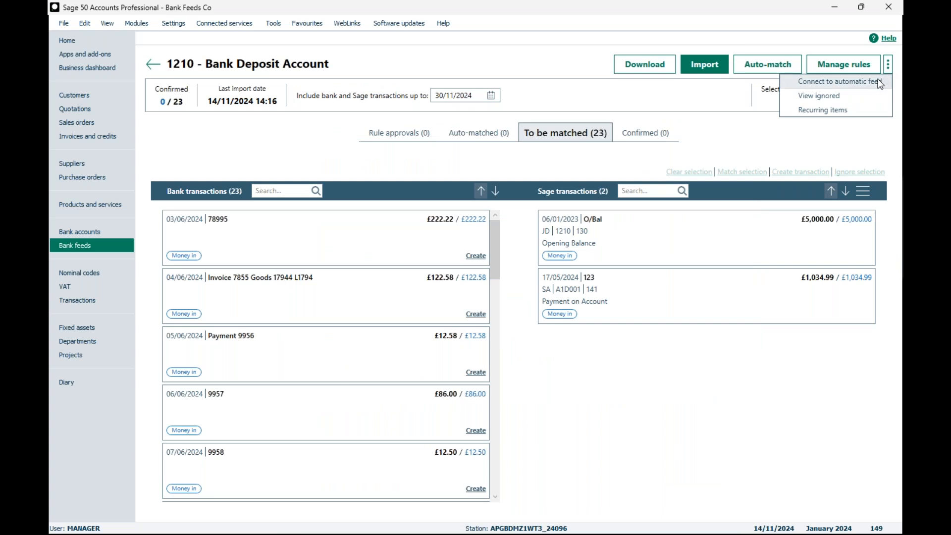
{"action": "left_click", "coordinate": [153, 65]}
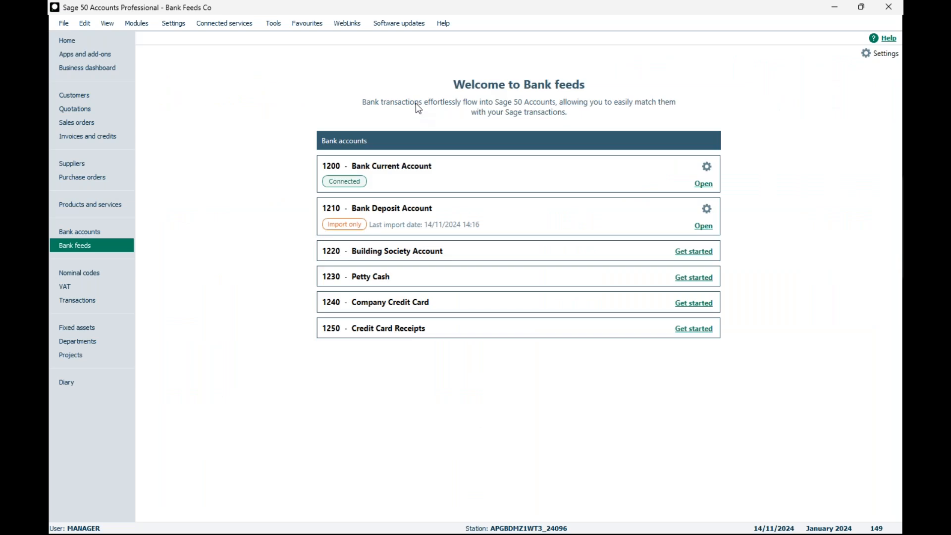
Open the Bank Current Account's feed, stop the Rule approvals guide from showing again, review the pending approvals and return to the bank feeds list.
{"action": "left_click", "coordinate": [704, 184]}
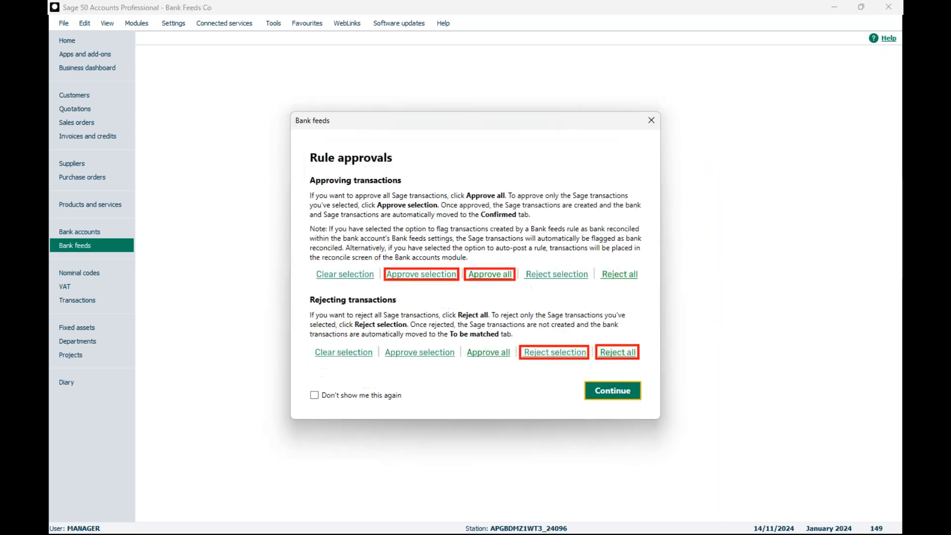
{"action": "left_click", "coordinate": [315, 395]}
{"action": "left_click", "coordinate": [599, 391]}
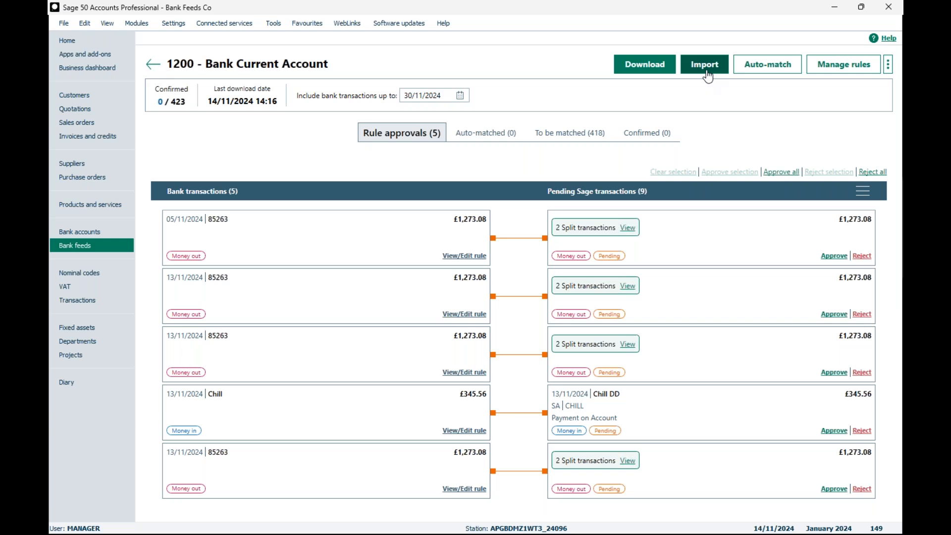
{"action": "left_click", "coordinate": [152, 65]}
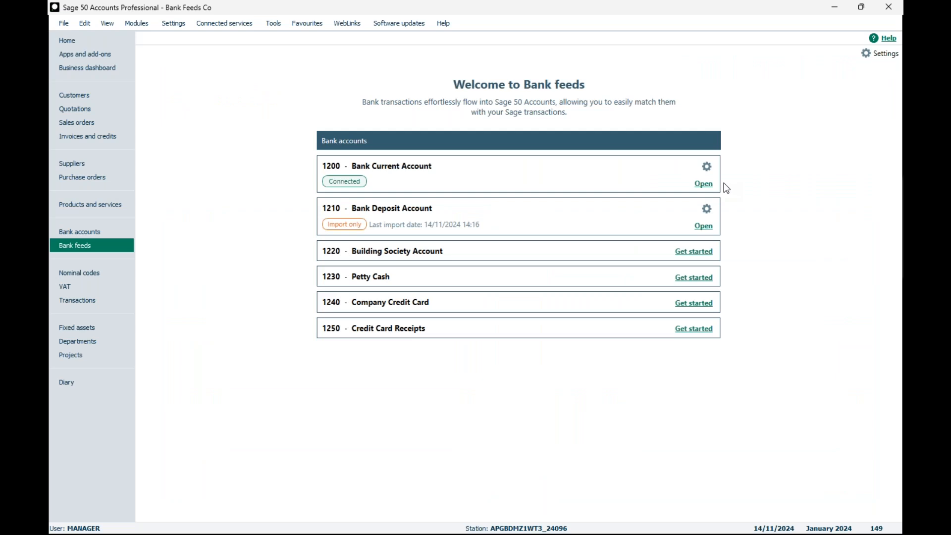